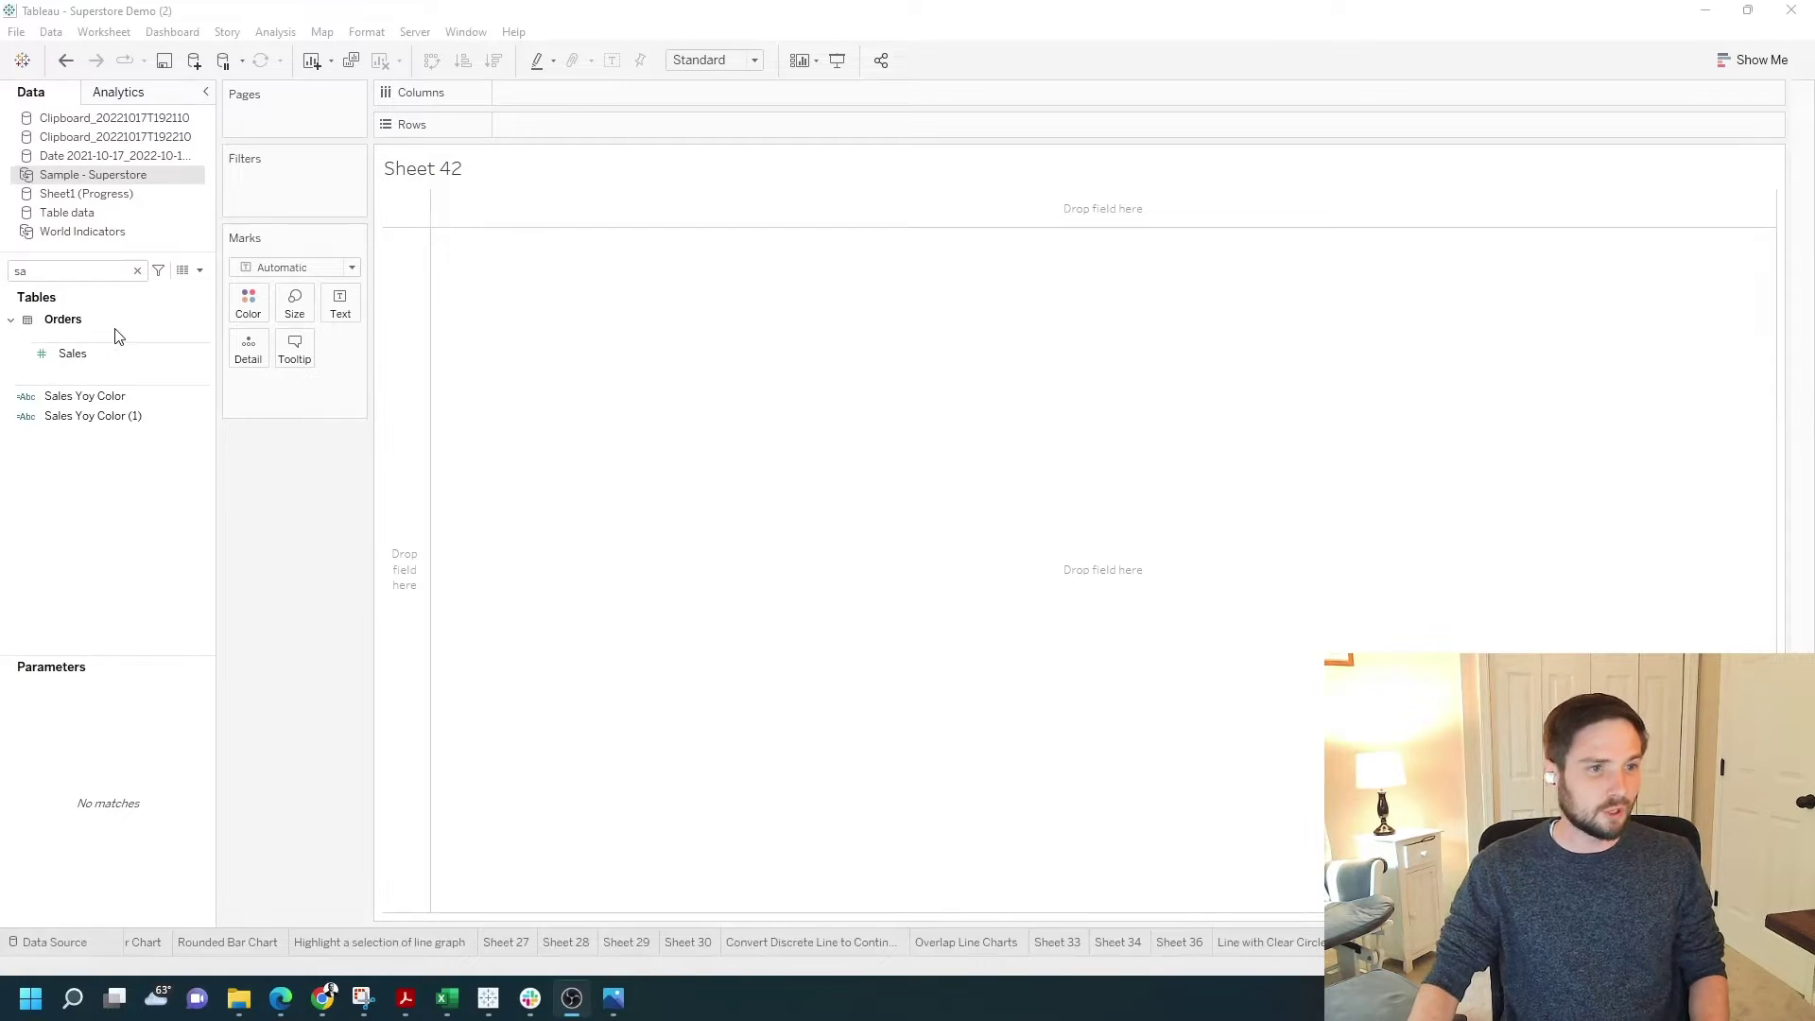
Plot SUM(Sales) on Rows against continuous MONTH(Order Date) on Columns
click(75, 274)
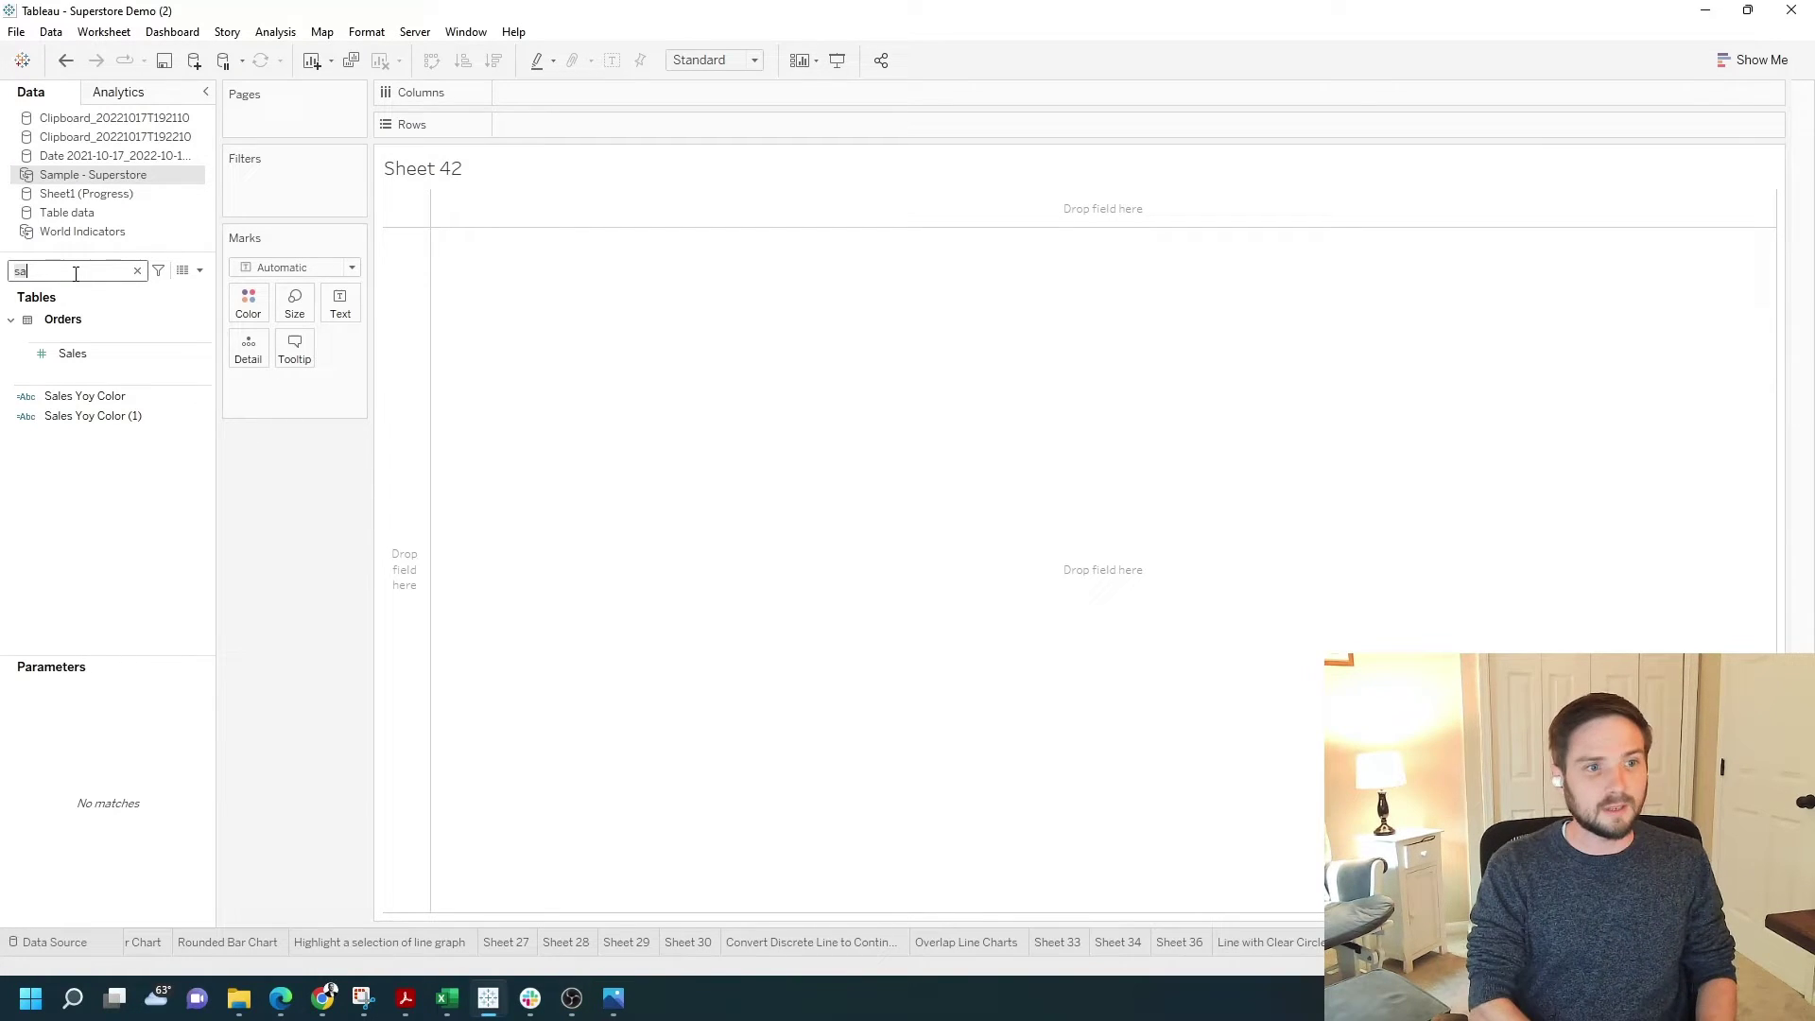
text(date)
drag(92, 339, 709, 92)
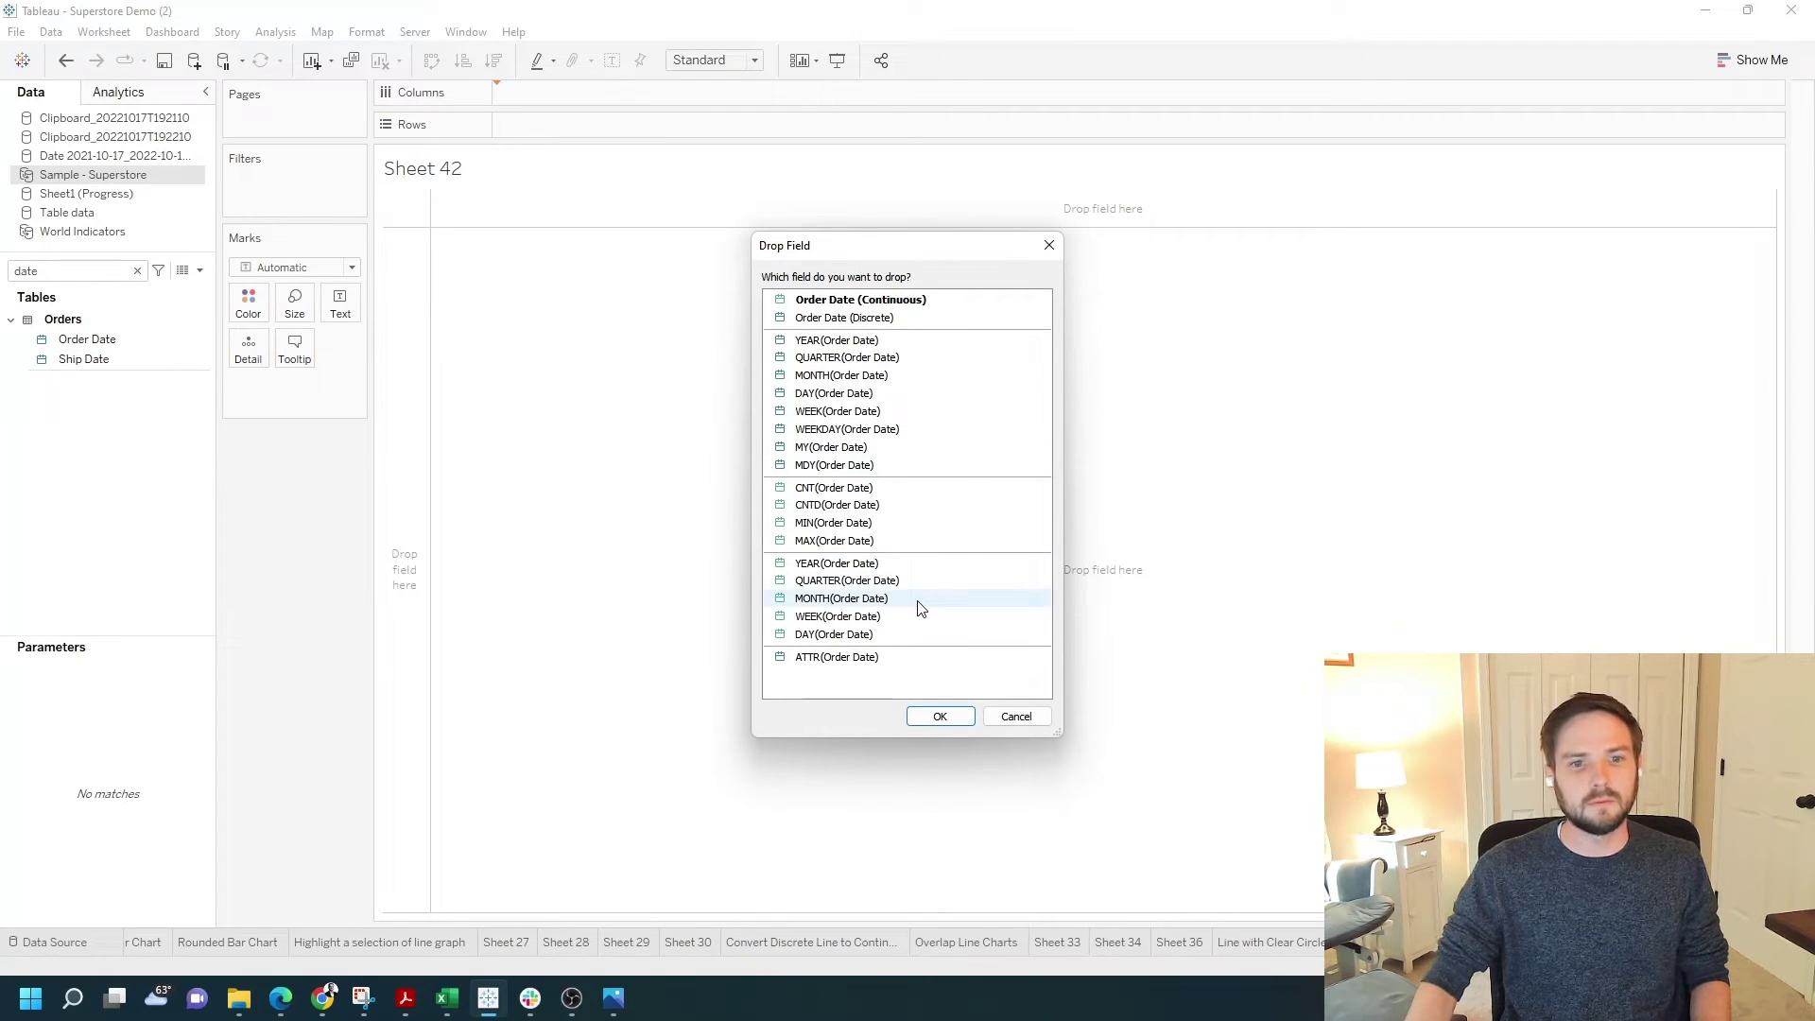
click(910, 602)
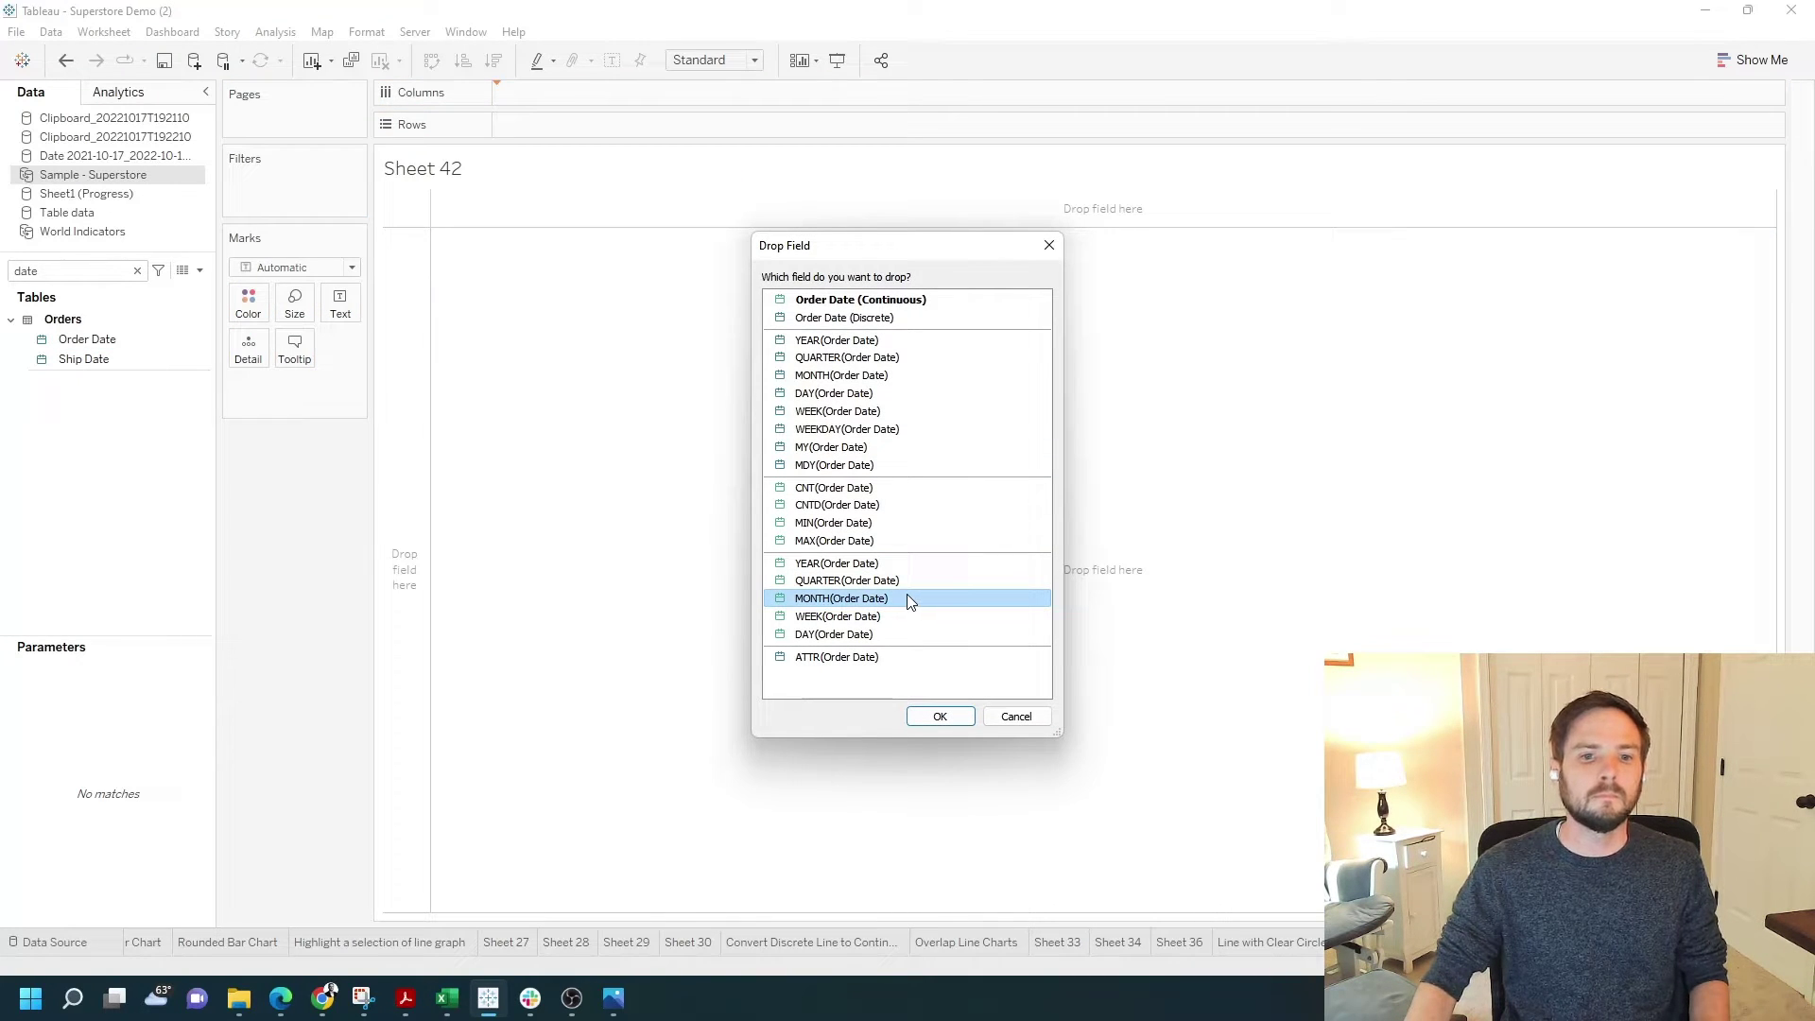
double_click(909, 607)
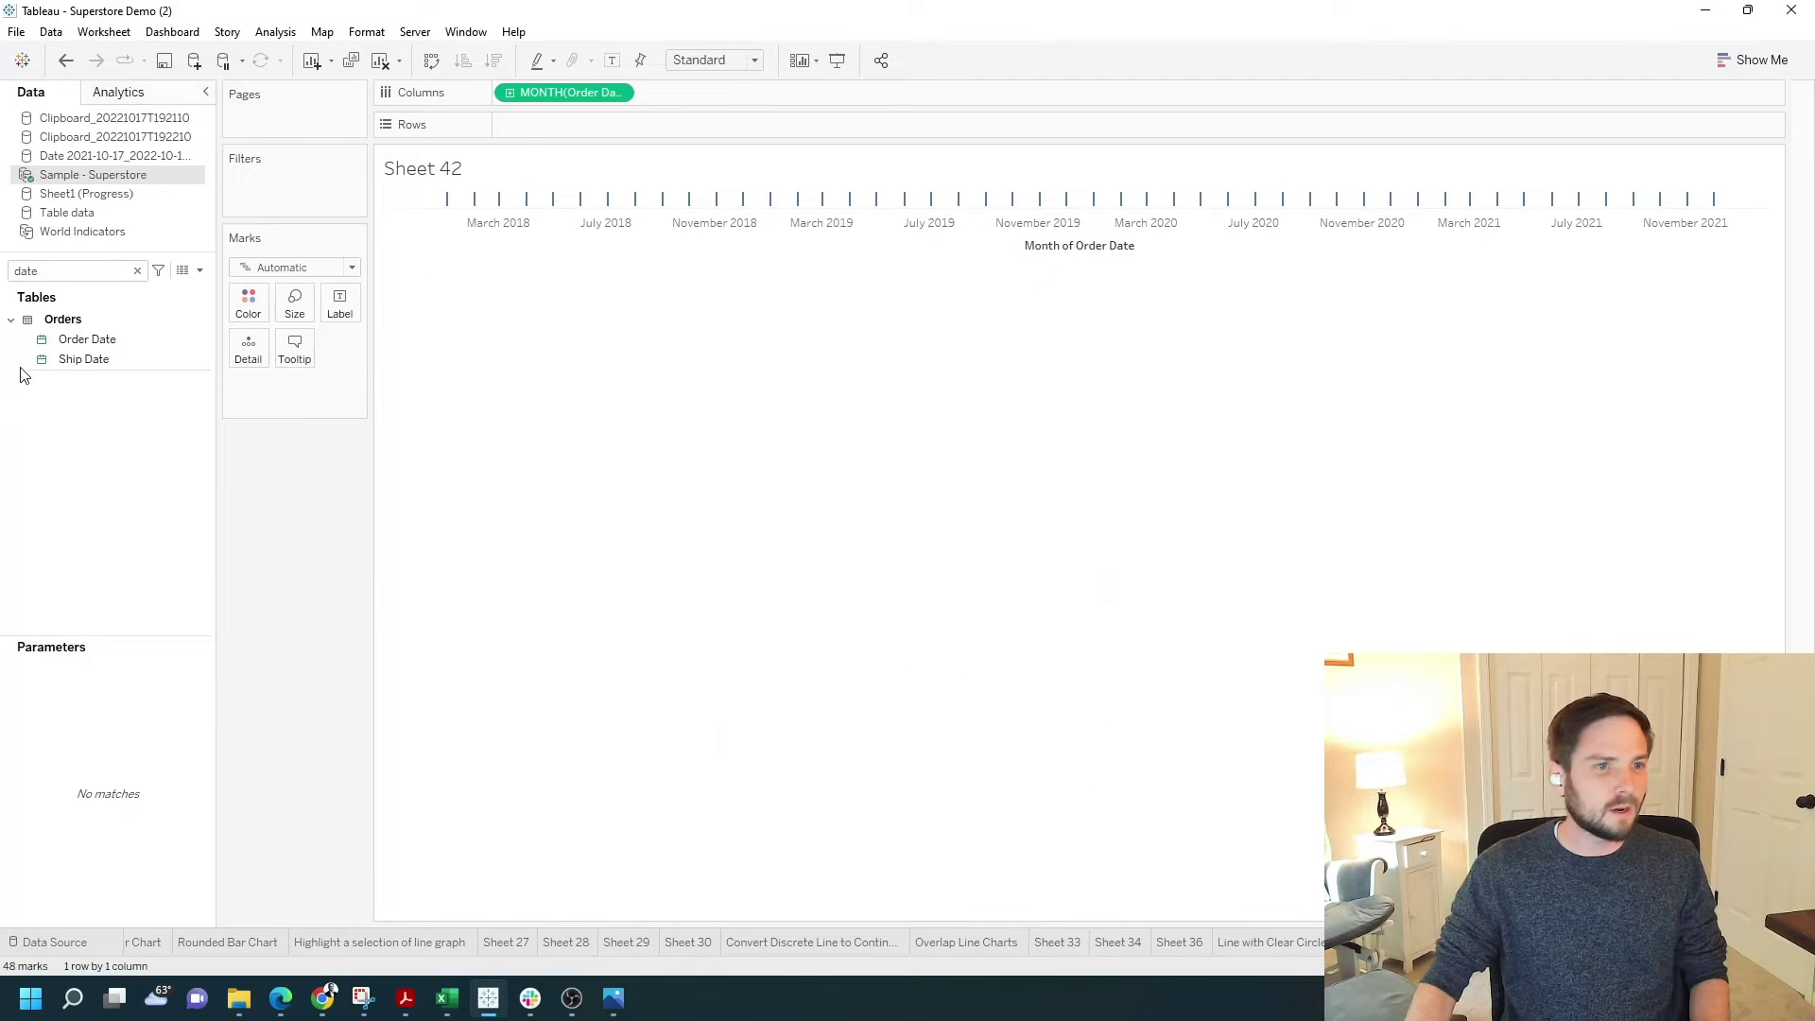
double_click(62, 271)
text(sales)
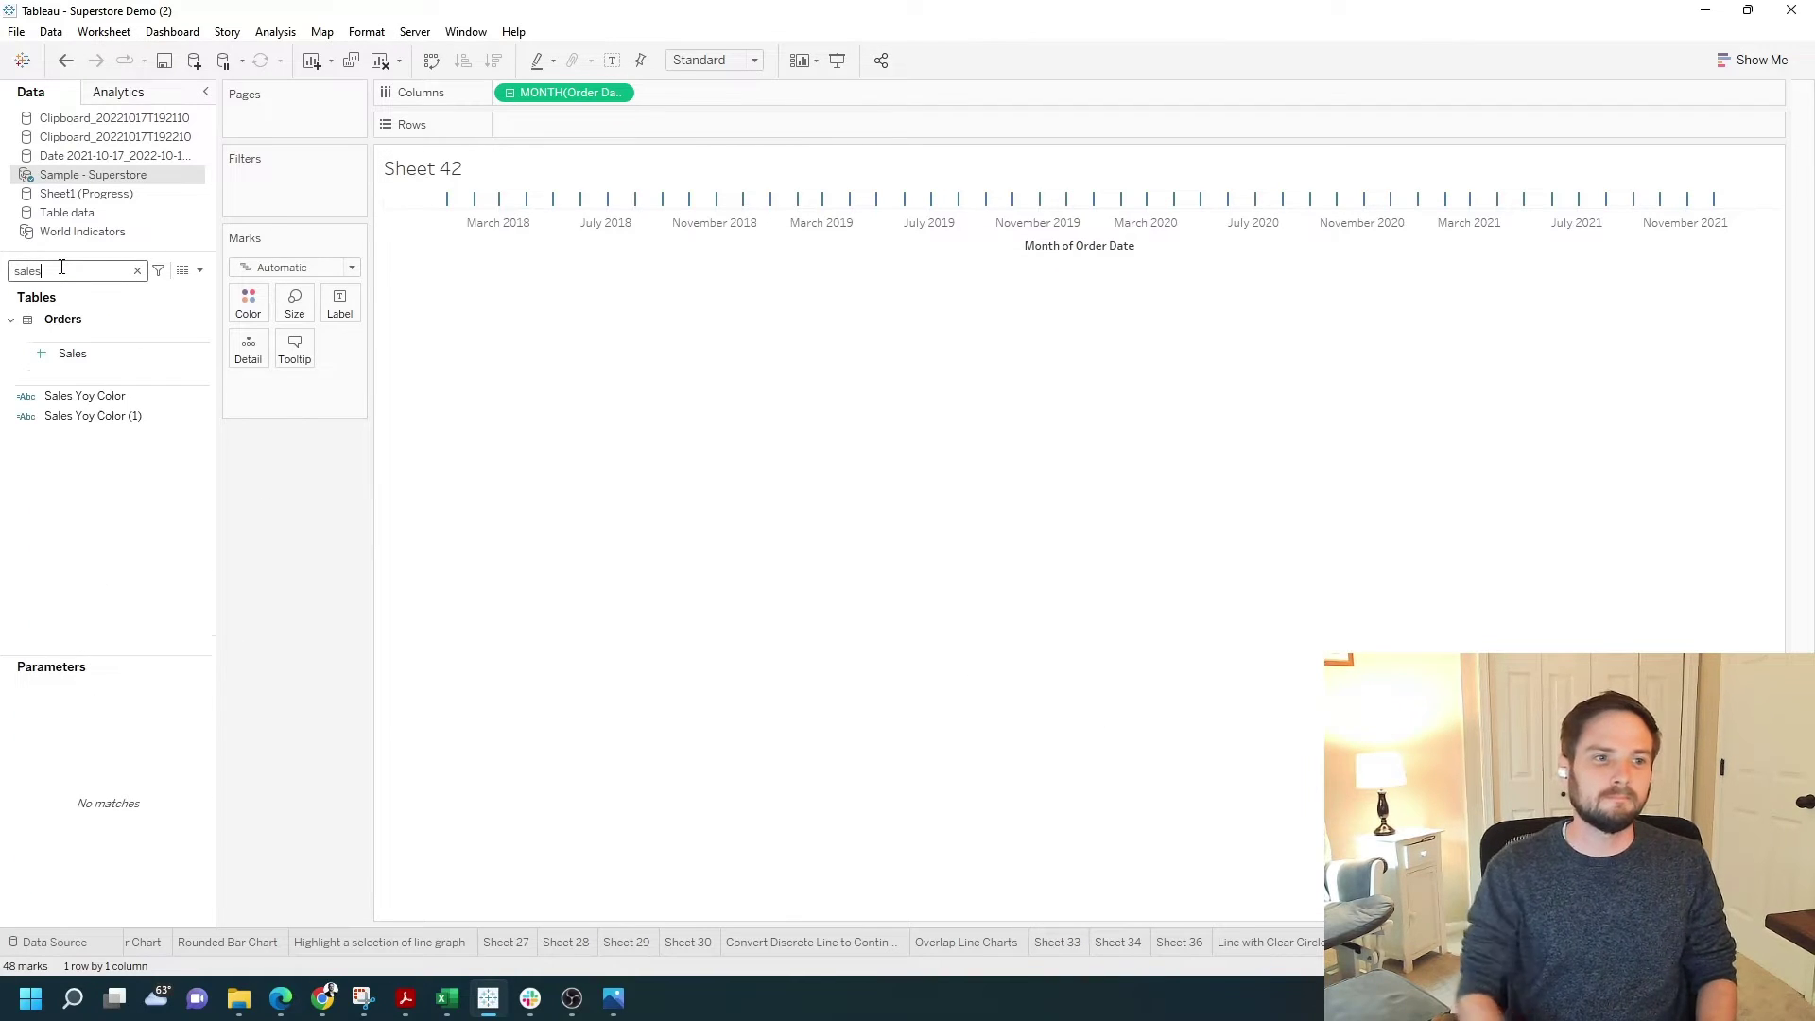
mouse_move(72, 353)
mouse_down()
mouse_move(495, 169)
mouse_move(546, 117)
mouse_up()
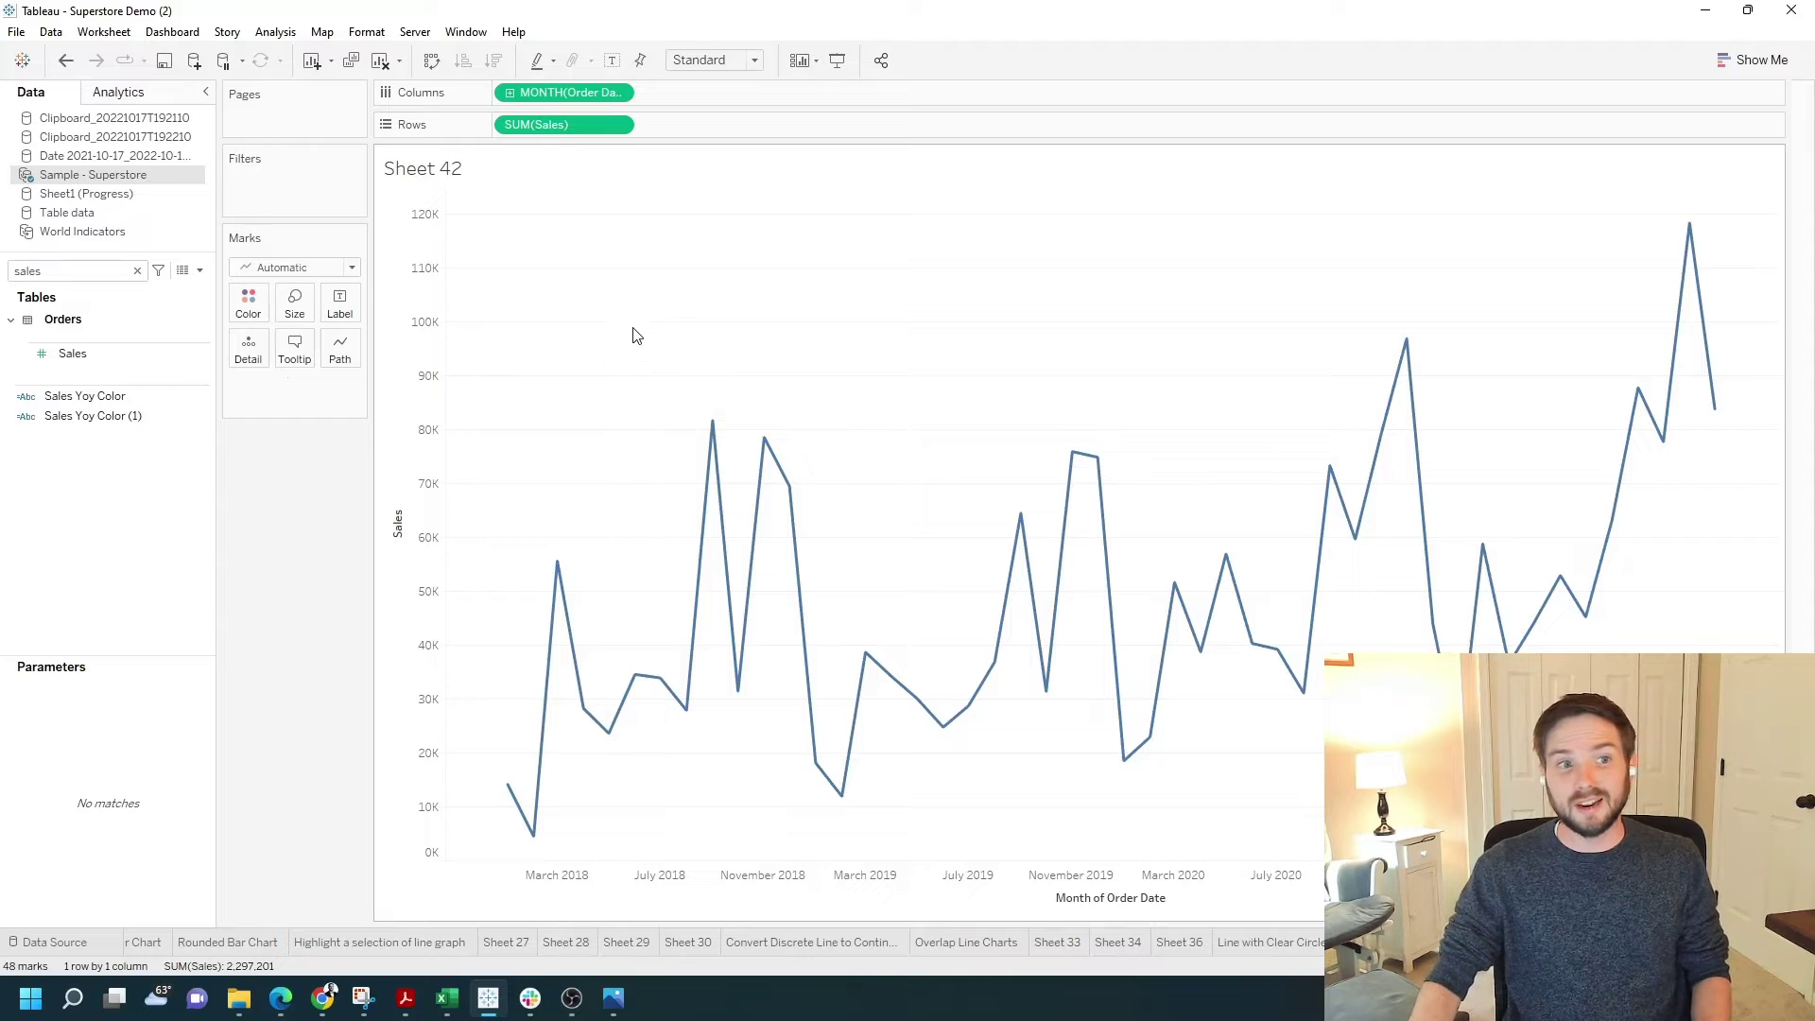
Add a Linear trend line from the Analytics pane to the monthly Sales chart
click(119, 92)
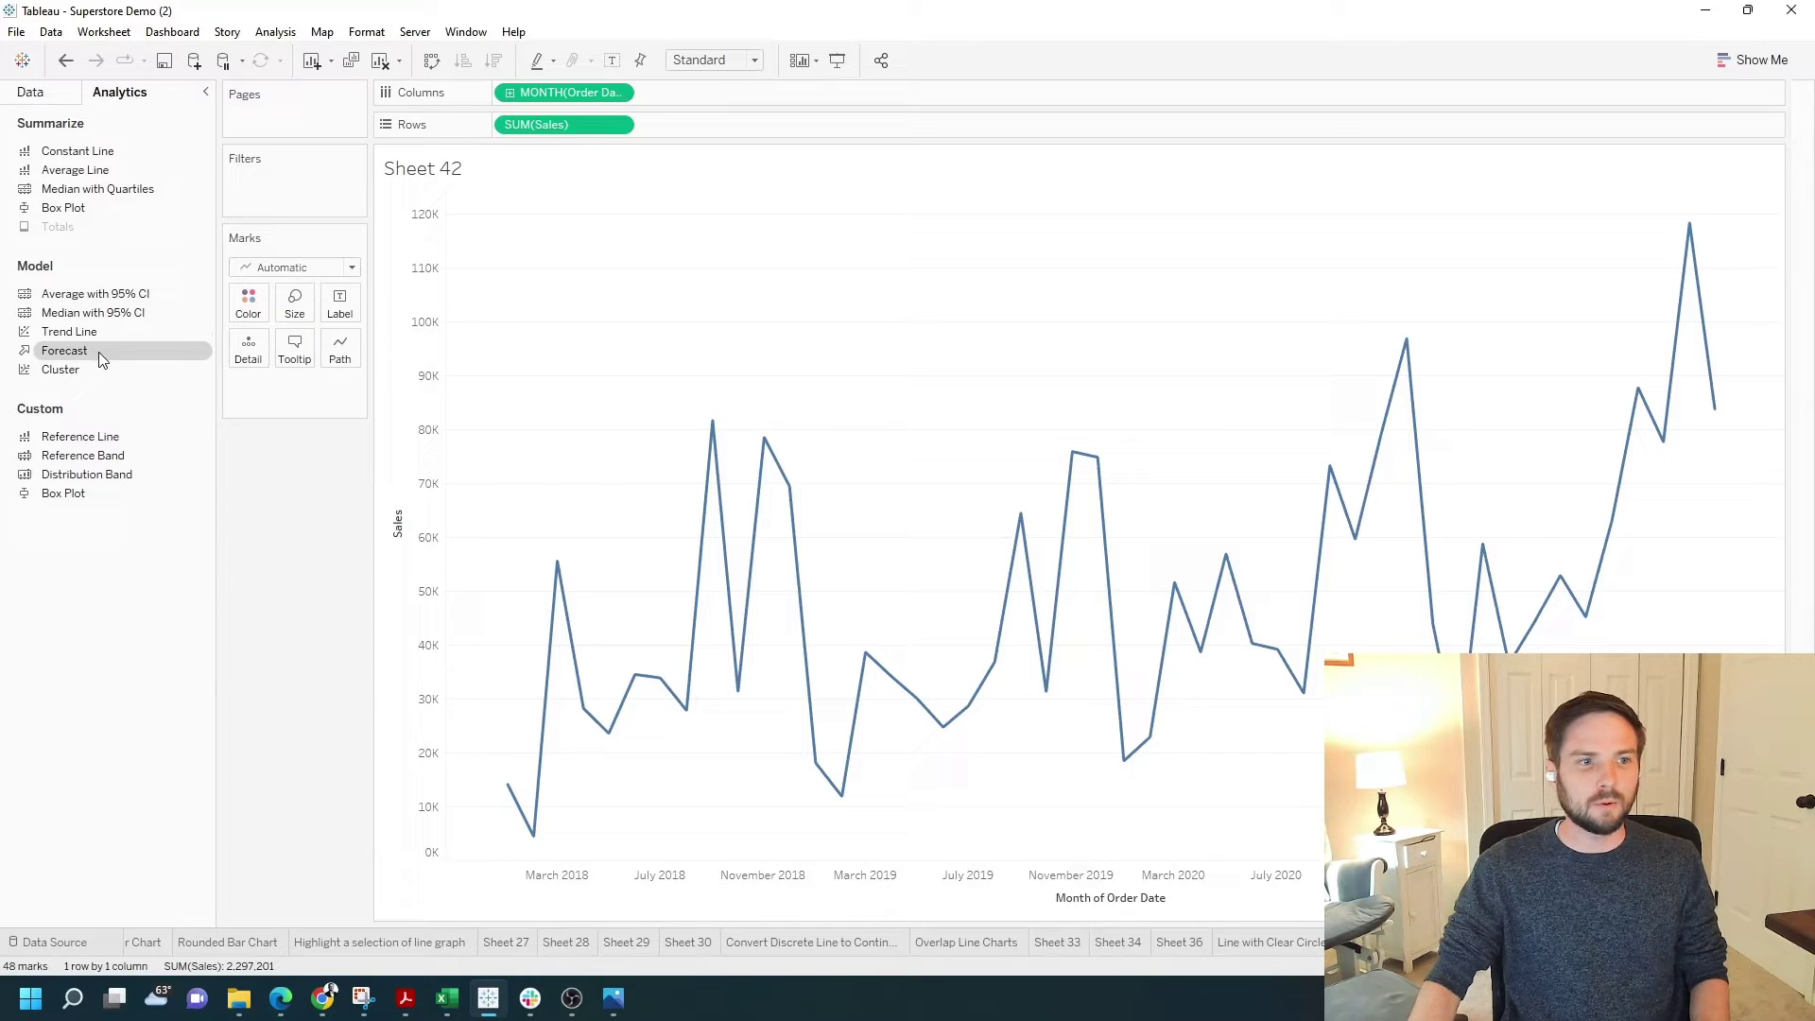
drag(83, 335, 674, 322)
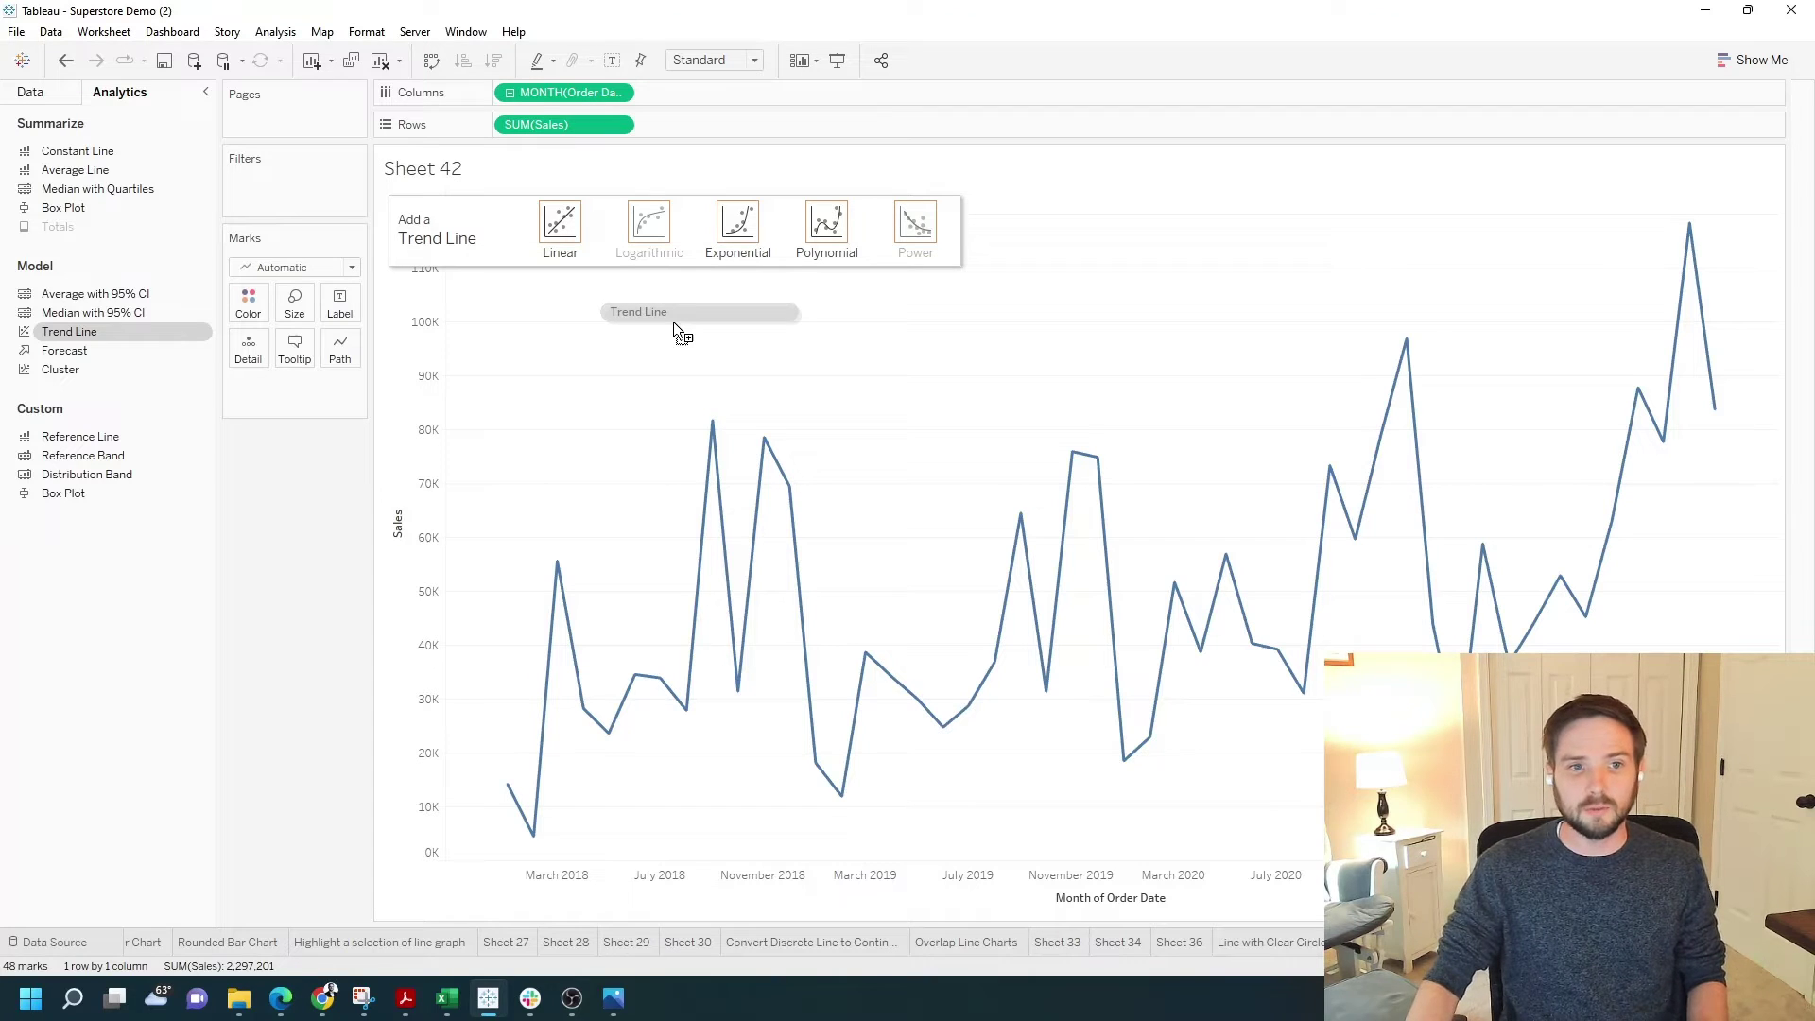
mouse_move(674, 321)
mouse_down()
mouse_move(563, 285)
mouse_move(862, 284)
mouse_move(568, 234)
mouse_up()
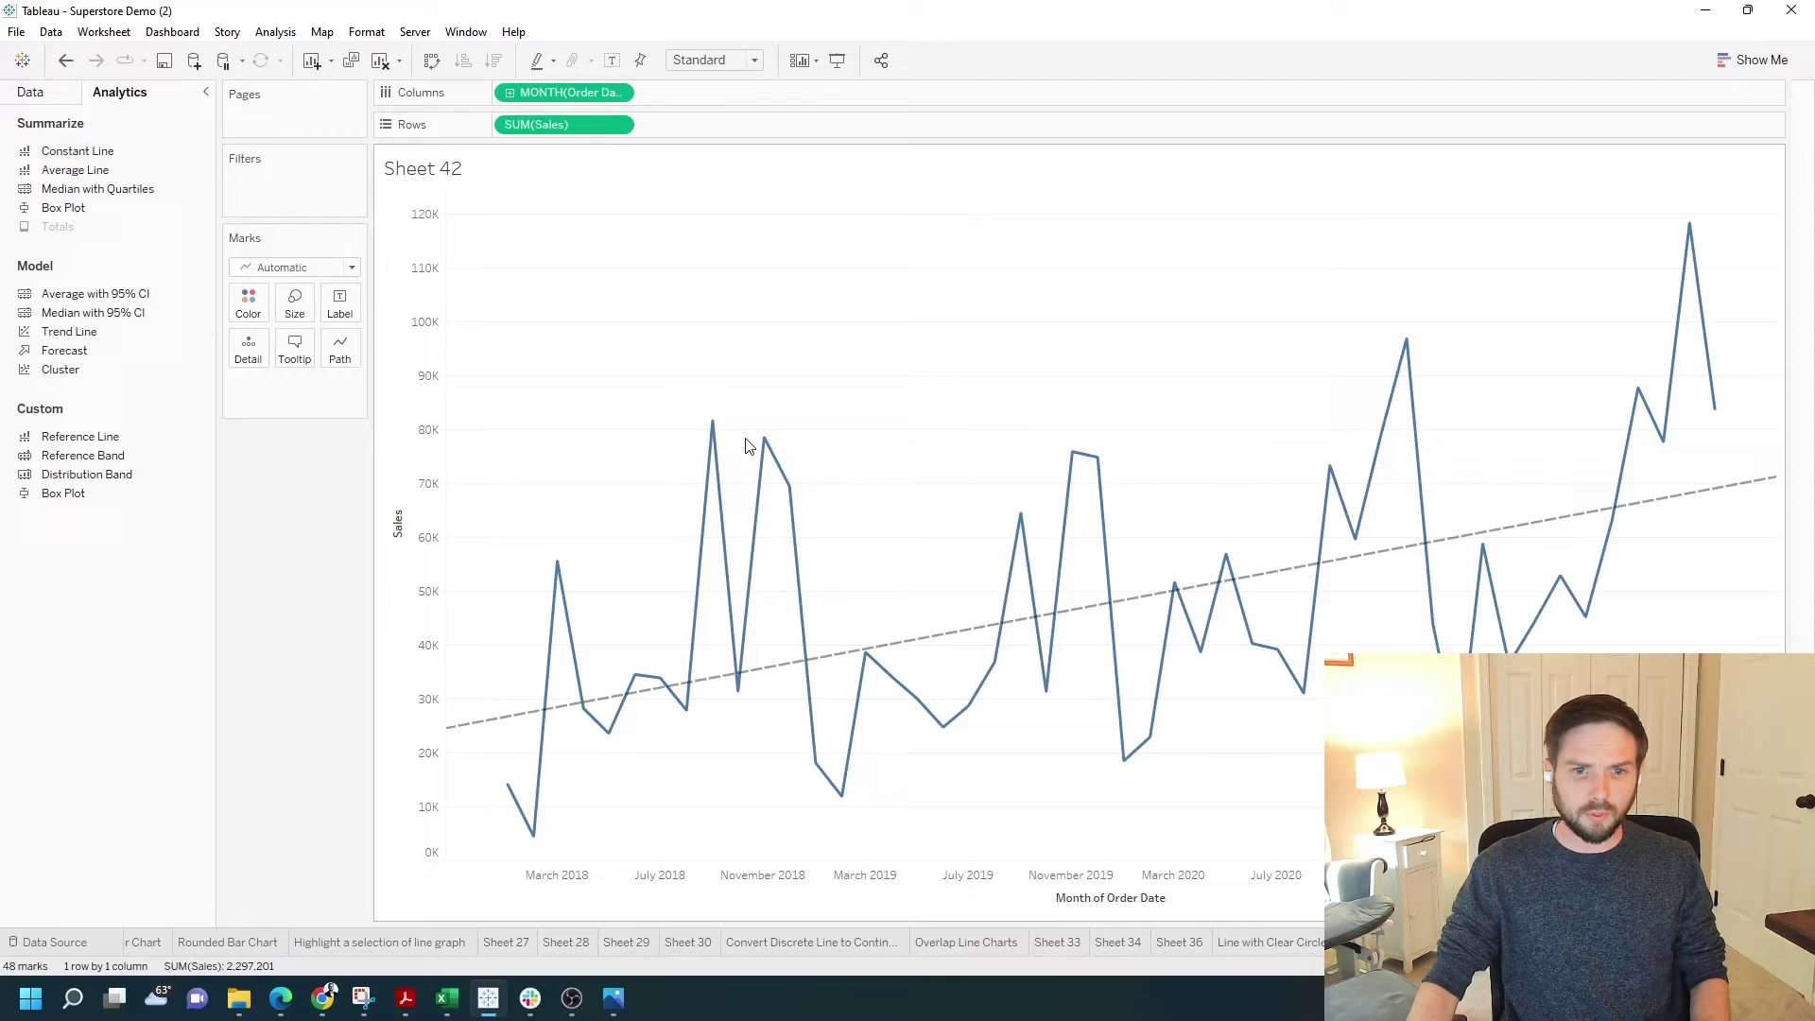
mouse_move(956, 630)
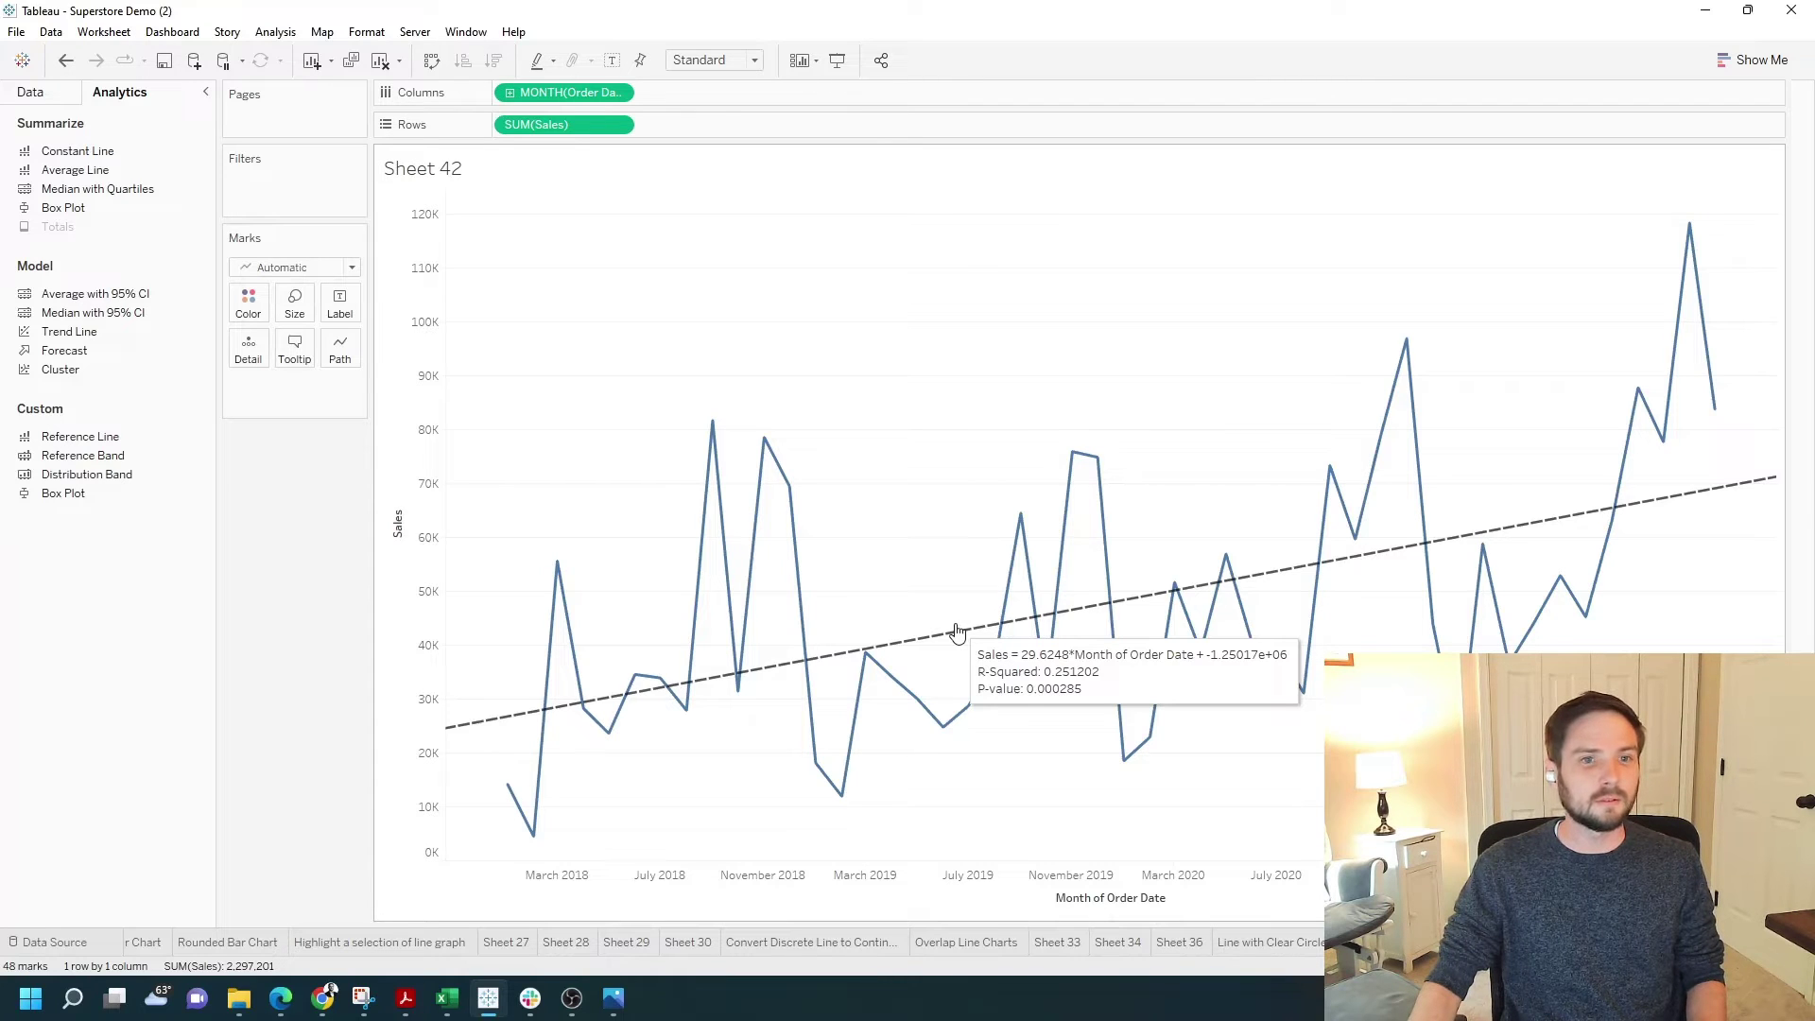
Change the model type of all trend lines to Exponential
right_click(956, 631)
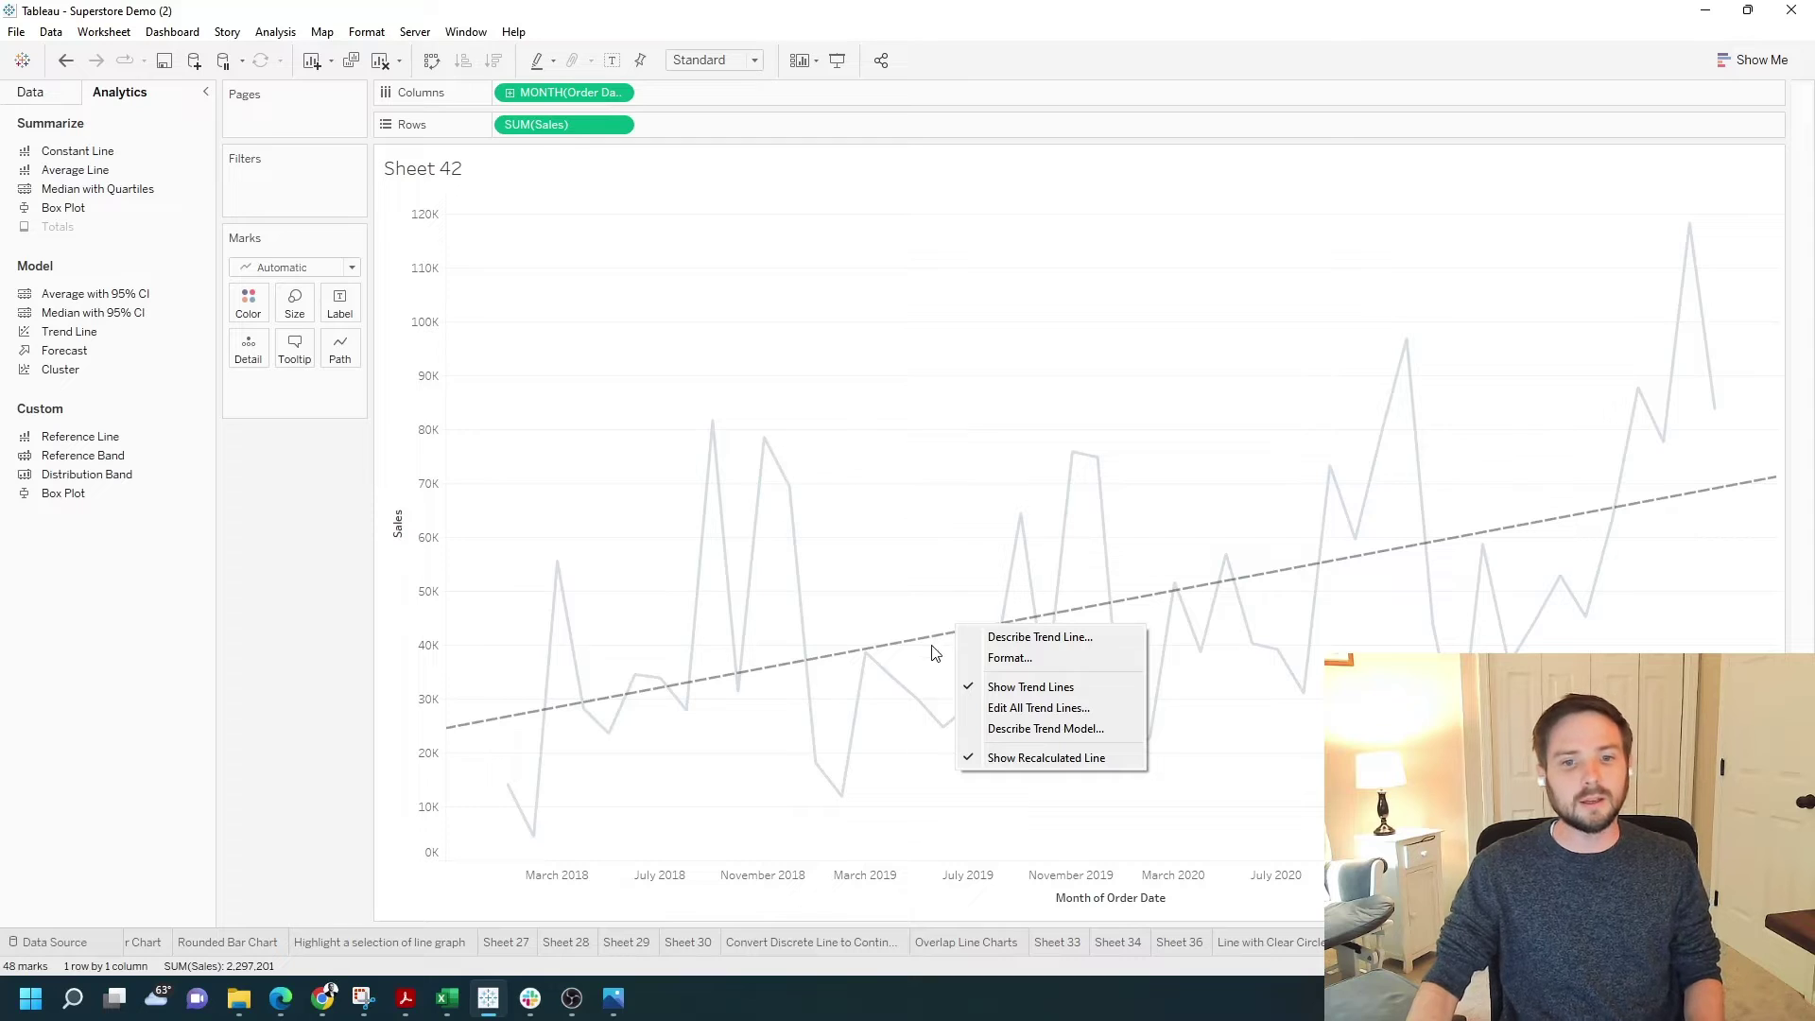
click(1076, 708)
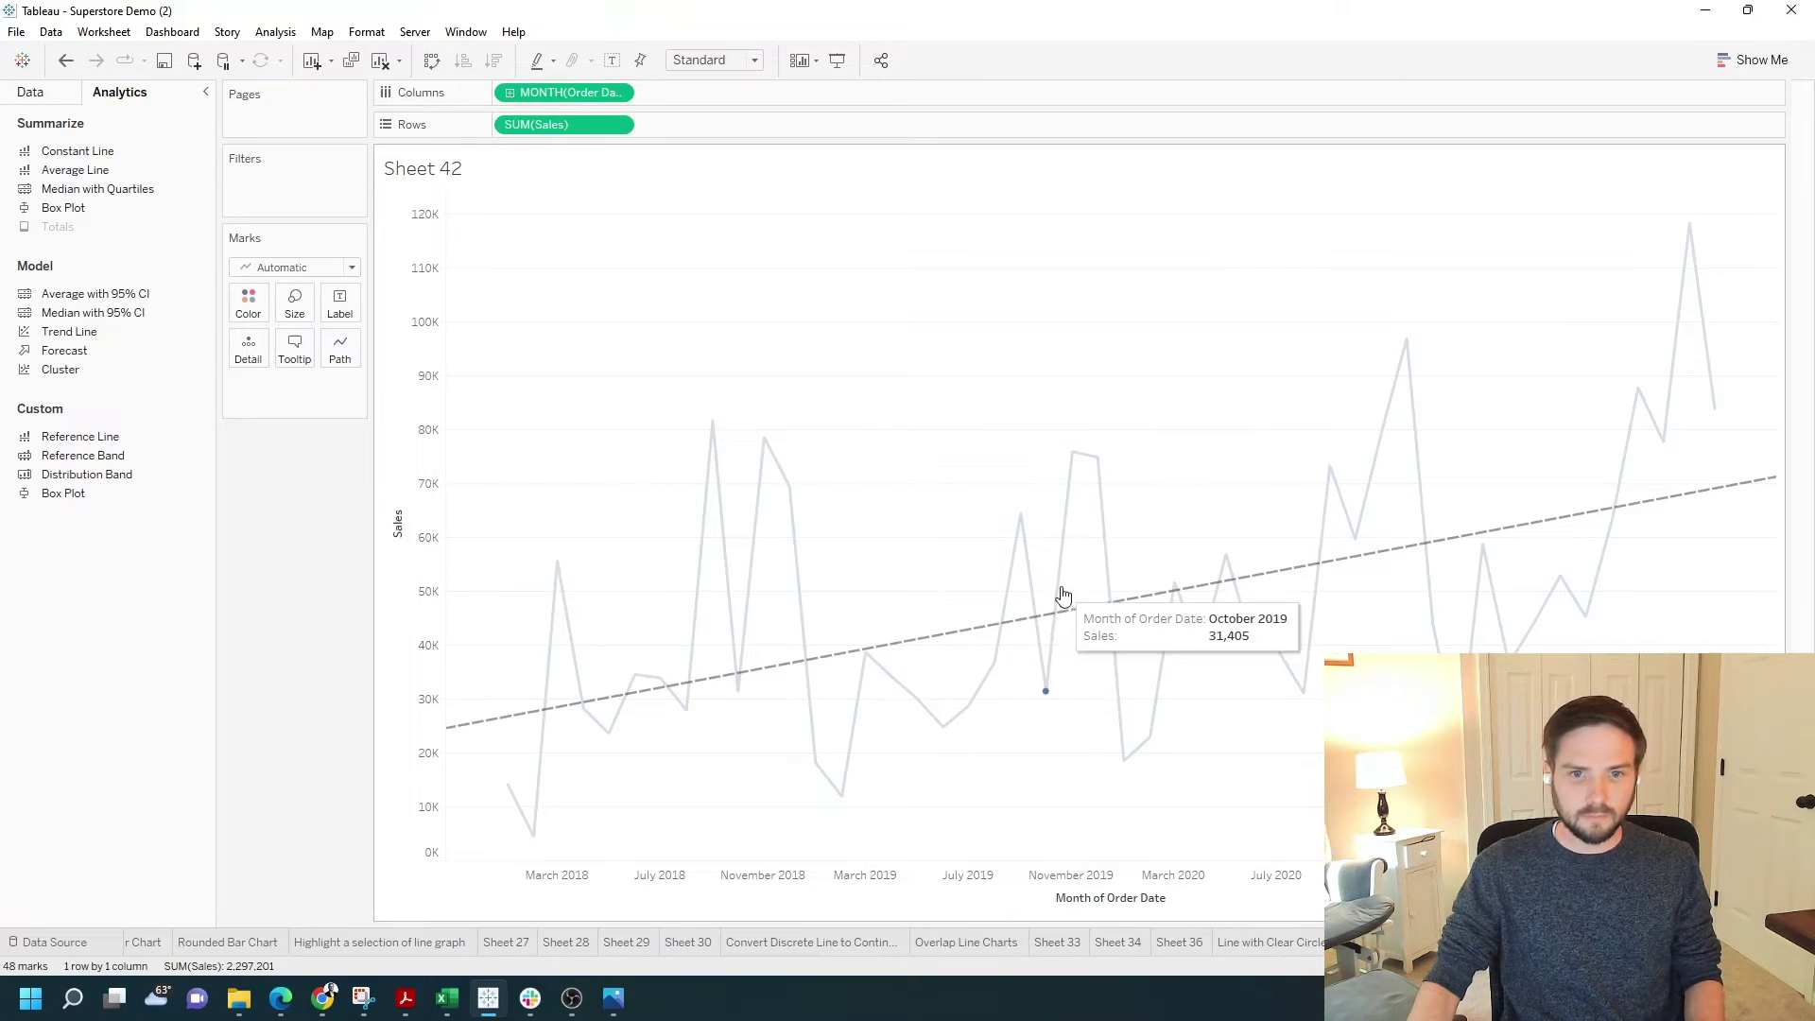
drag(922, 257, 997, 113)
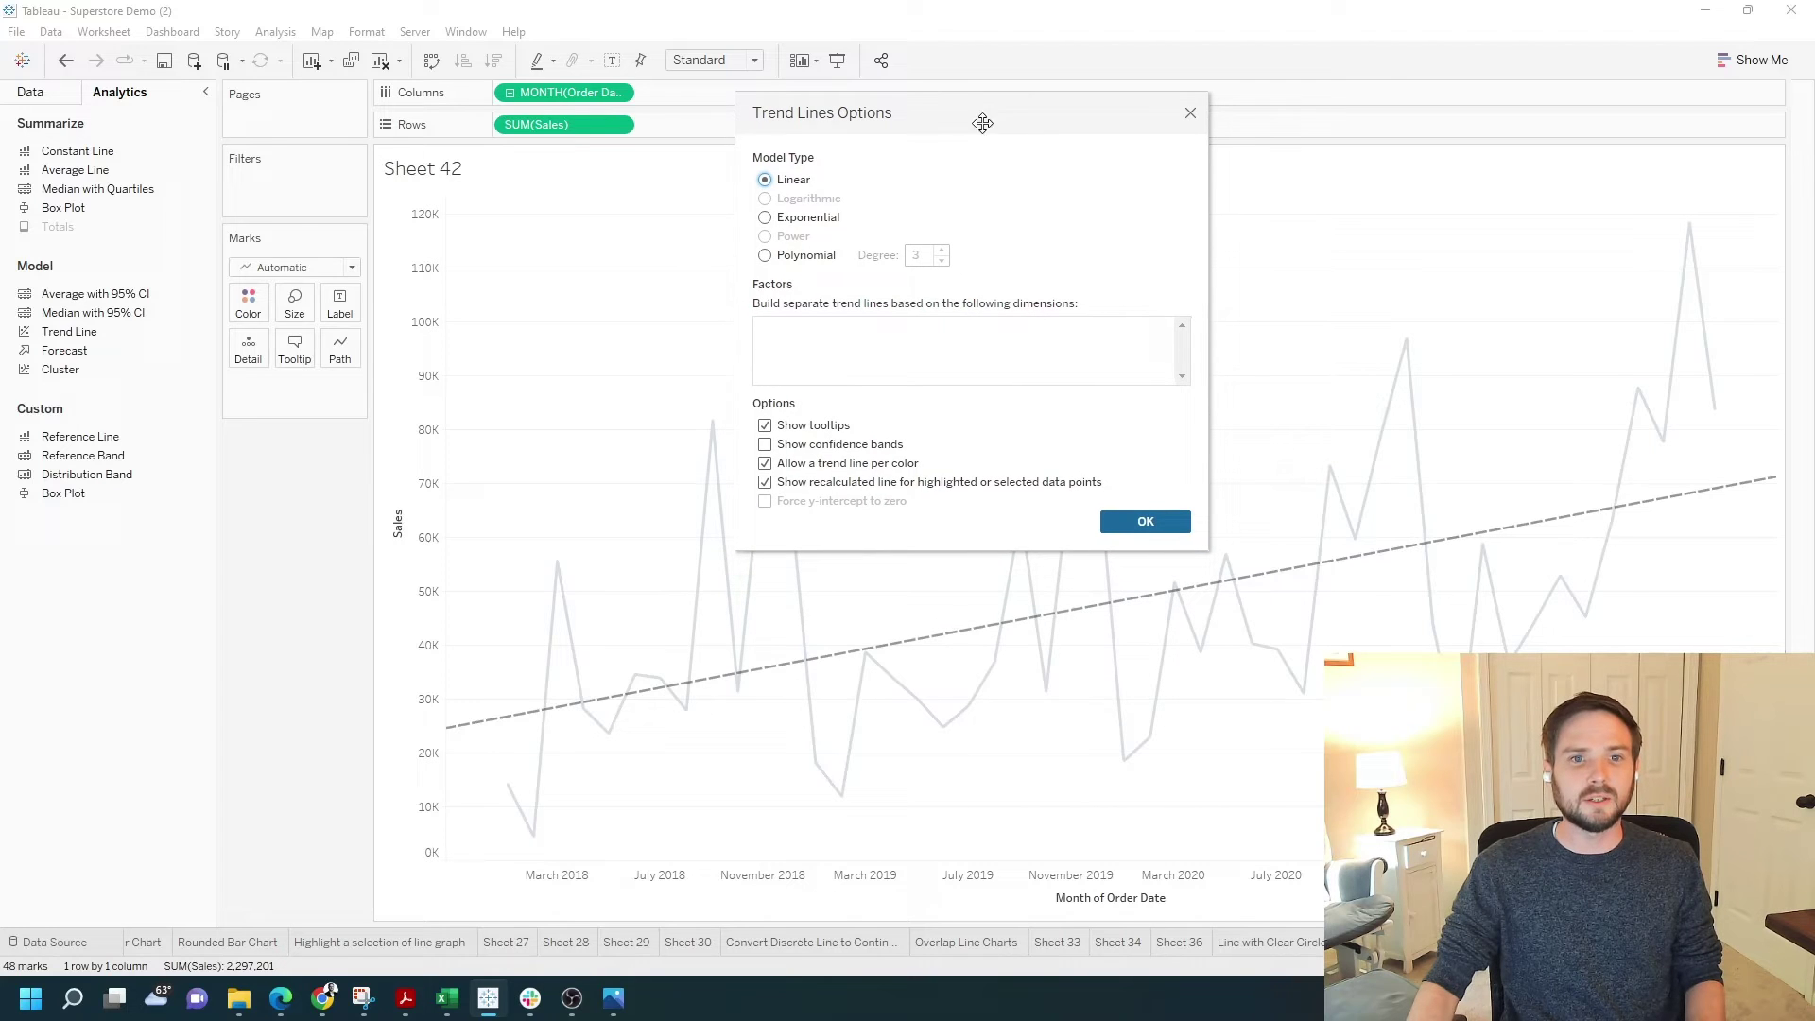
click(794, 216)
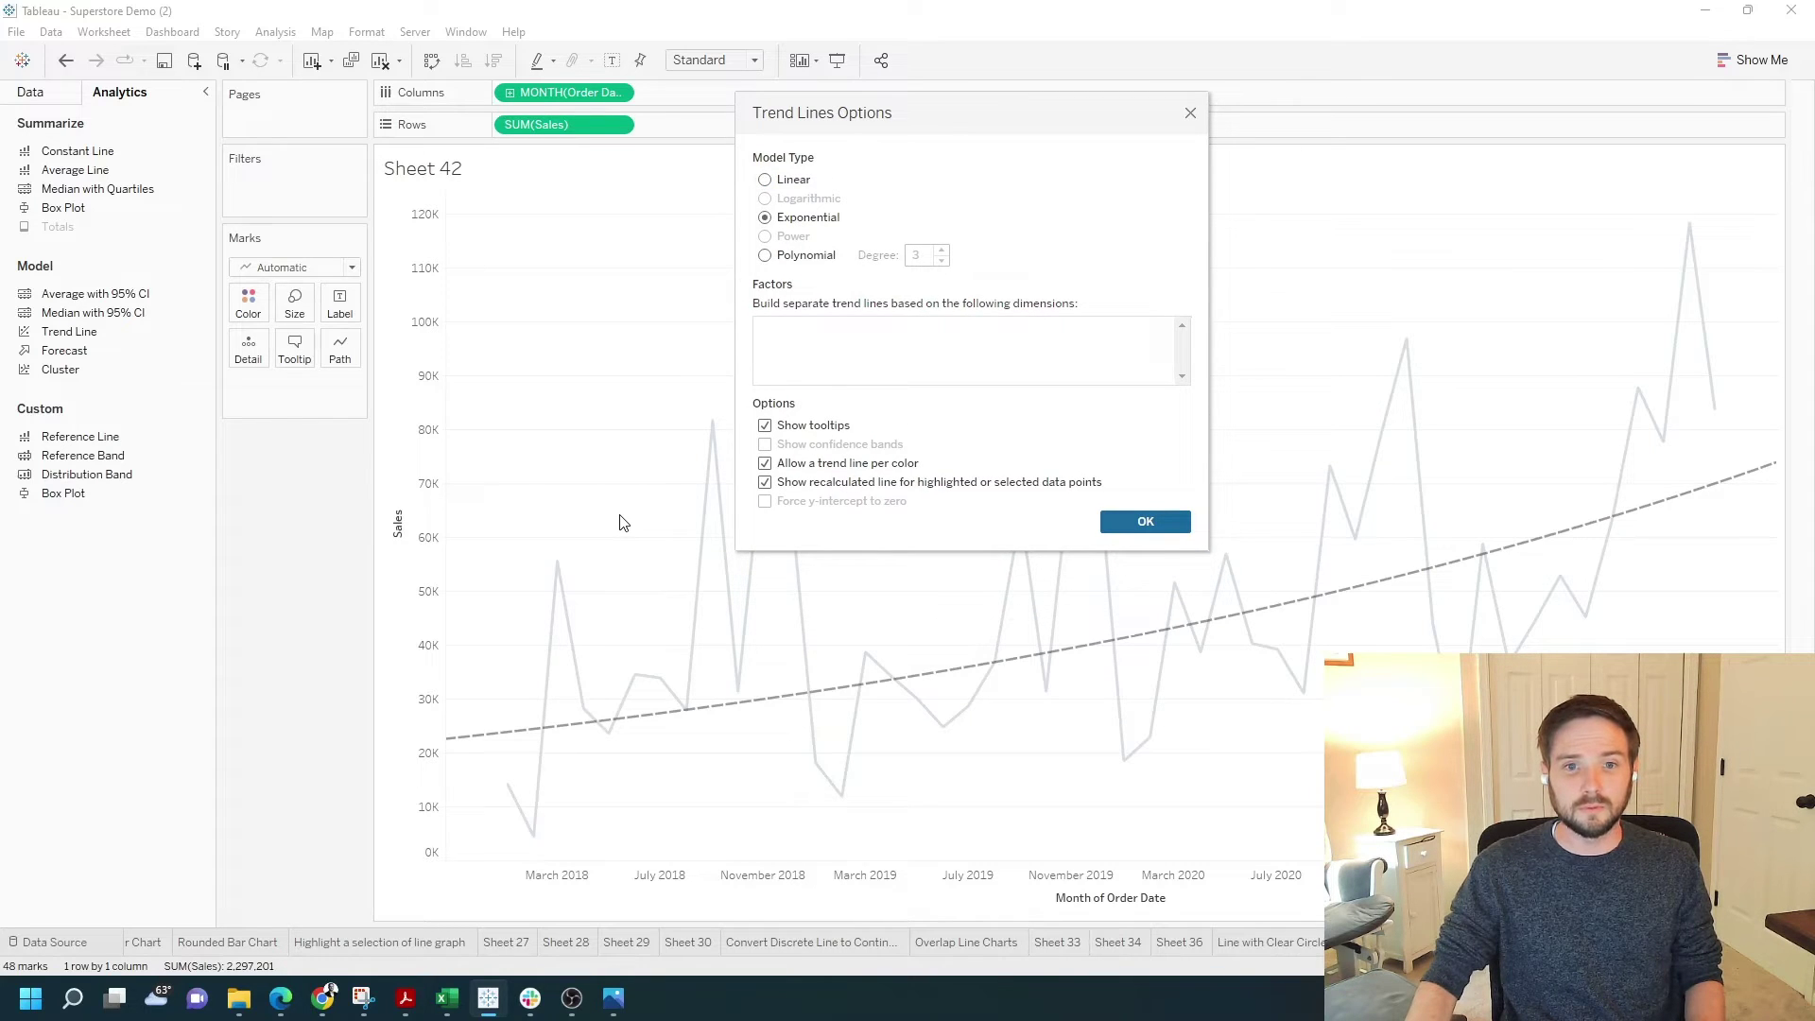
click(1147, 523)
mouse_move(1120, 647)
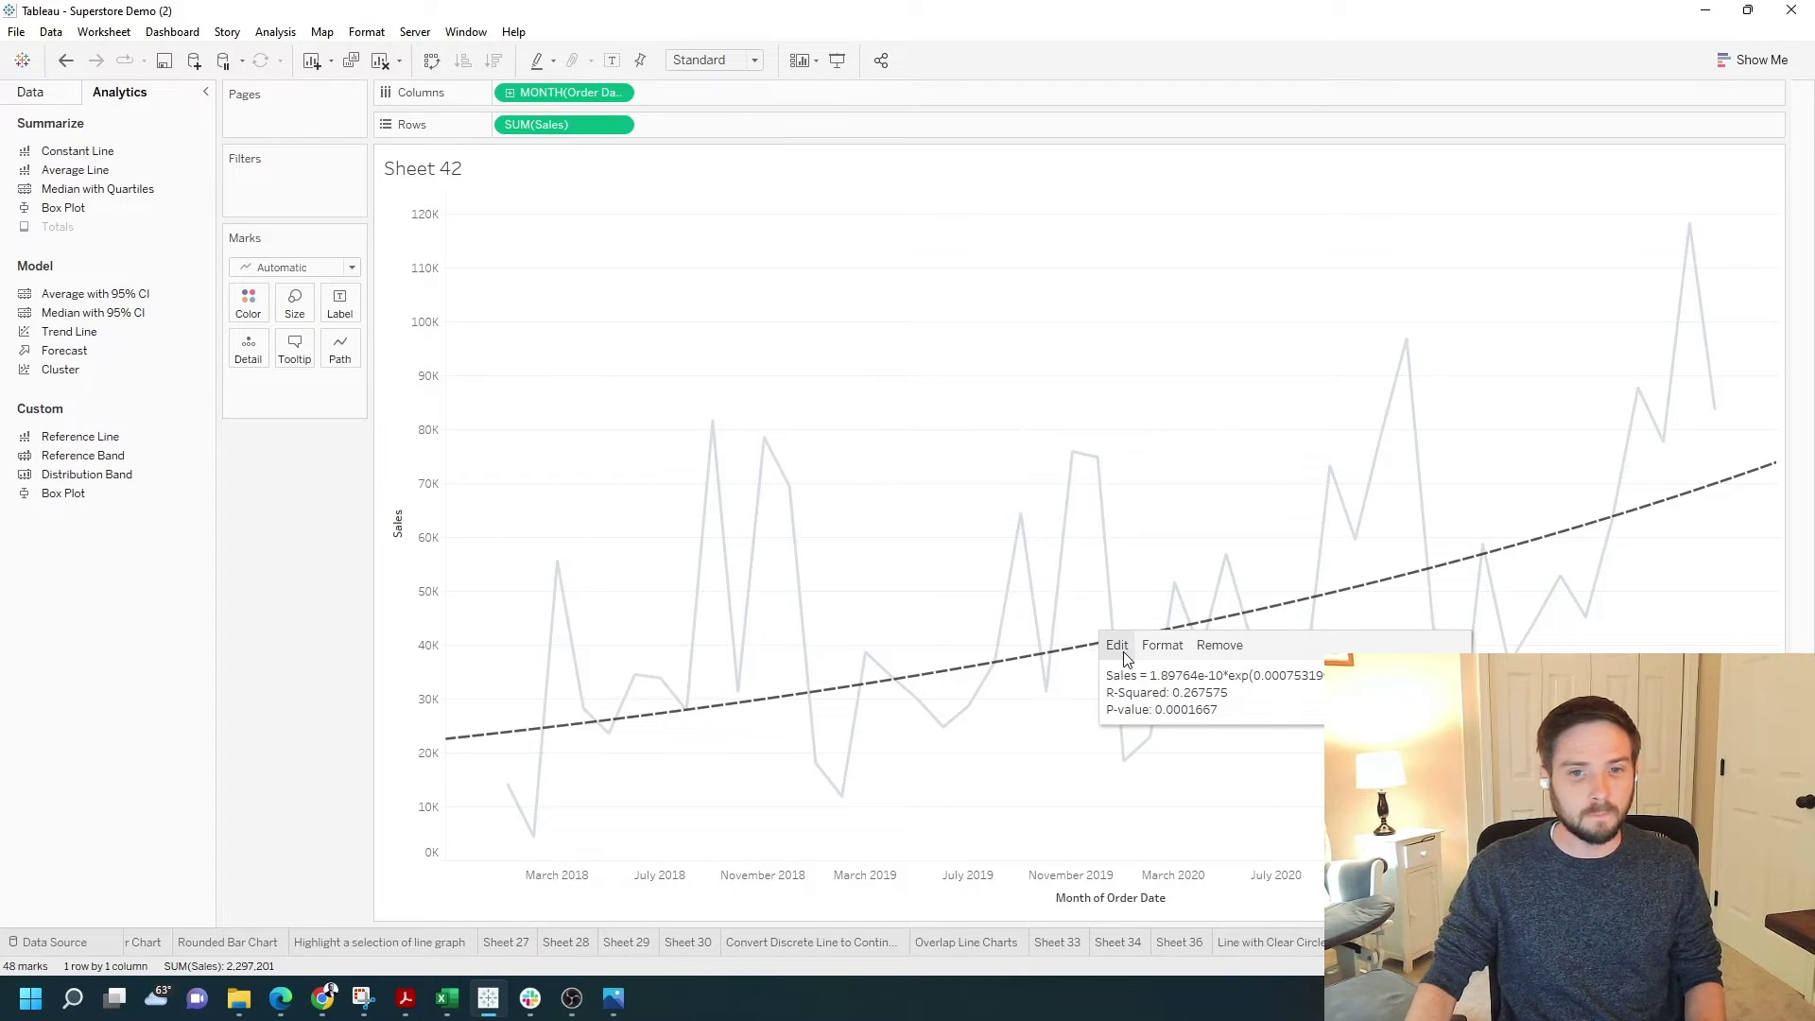
click(1119, 646)
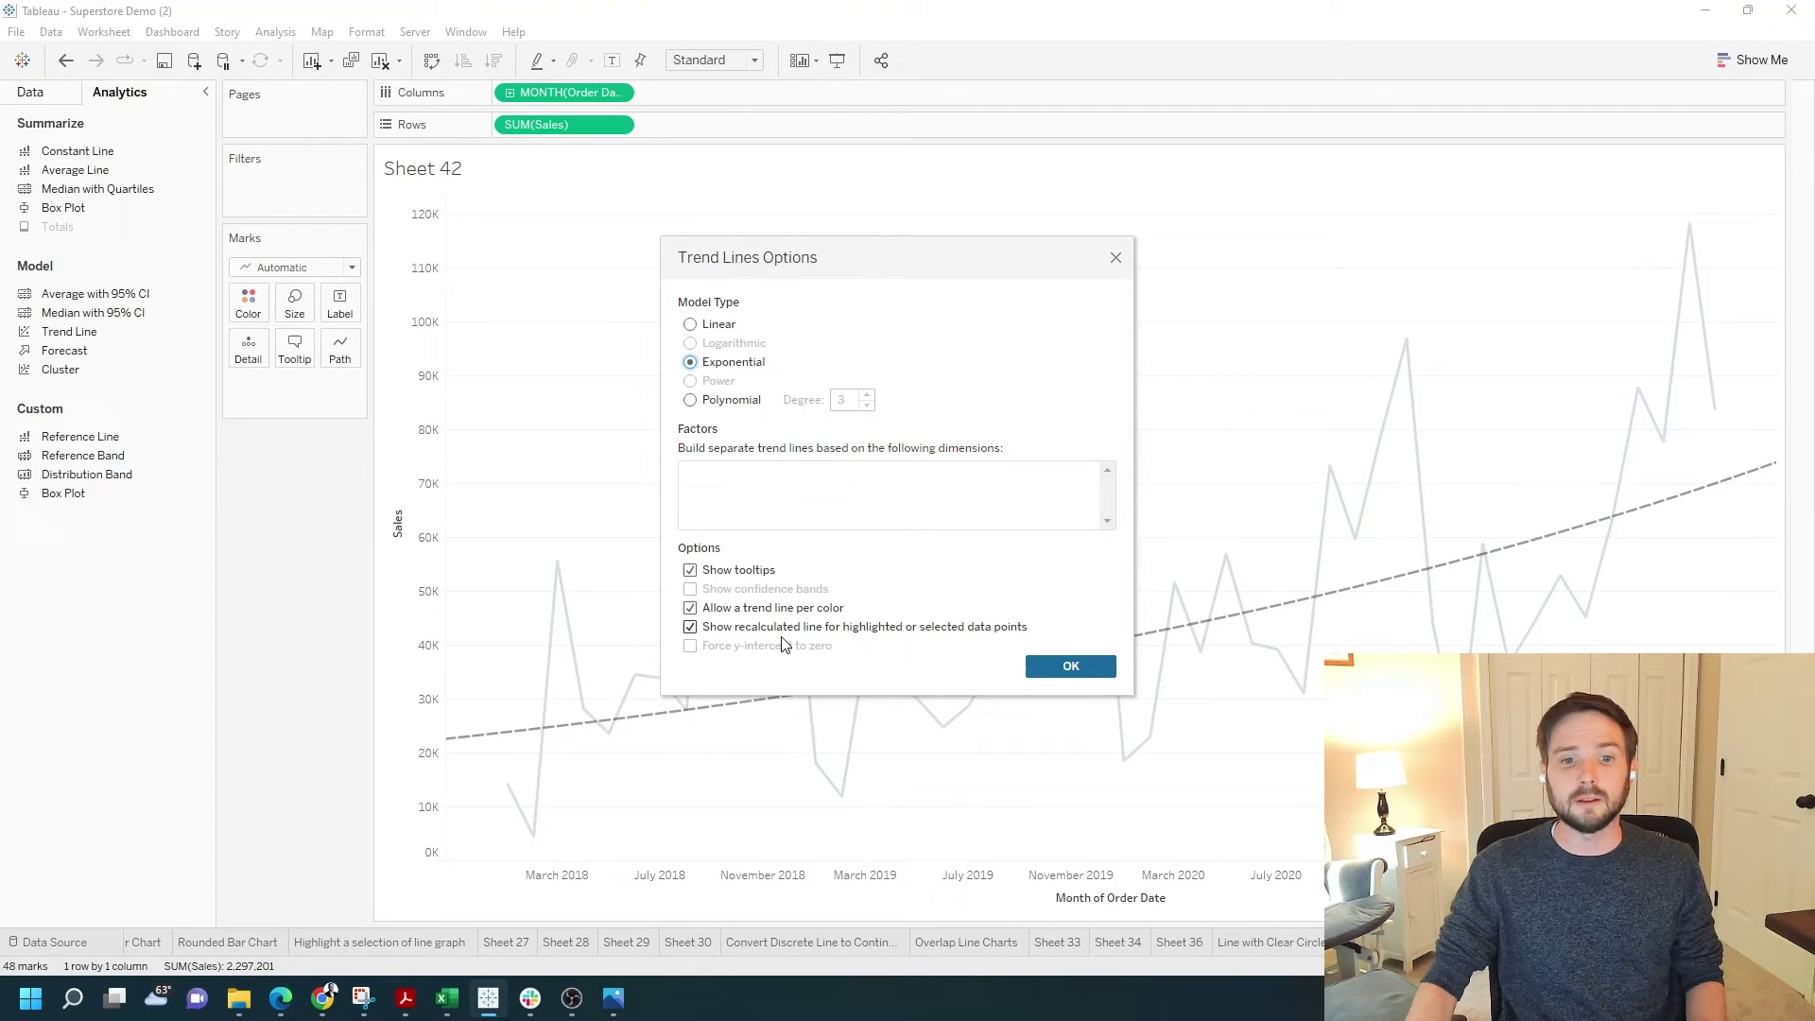
click(1071, 667)
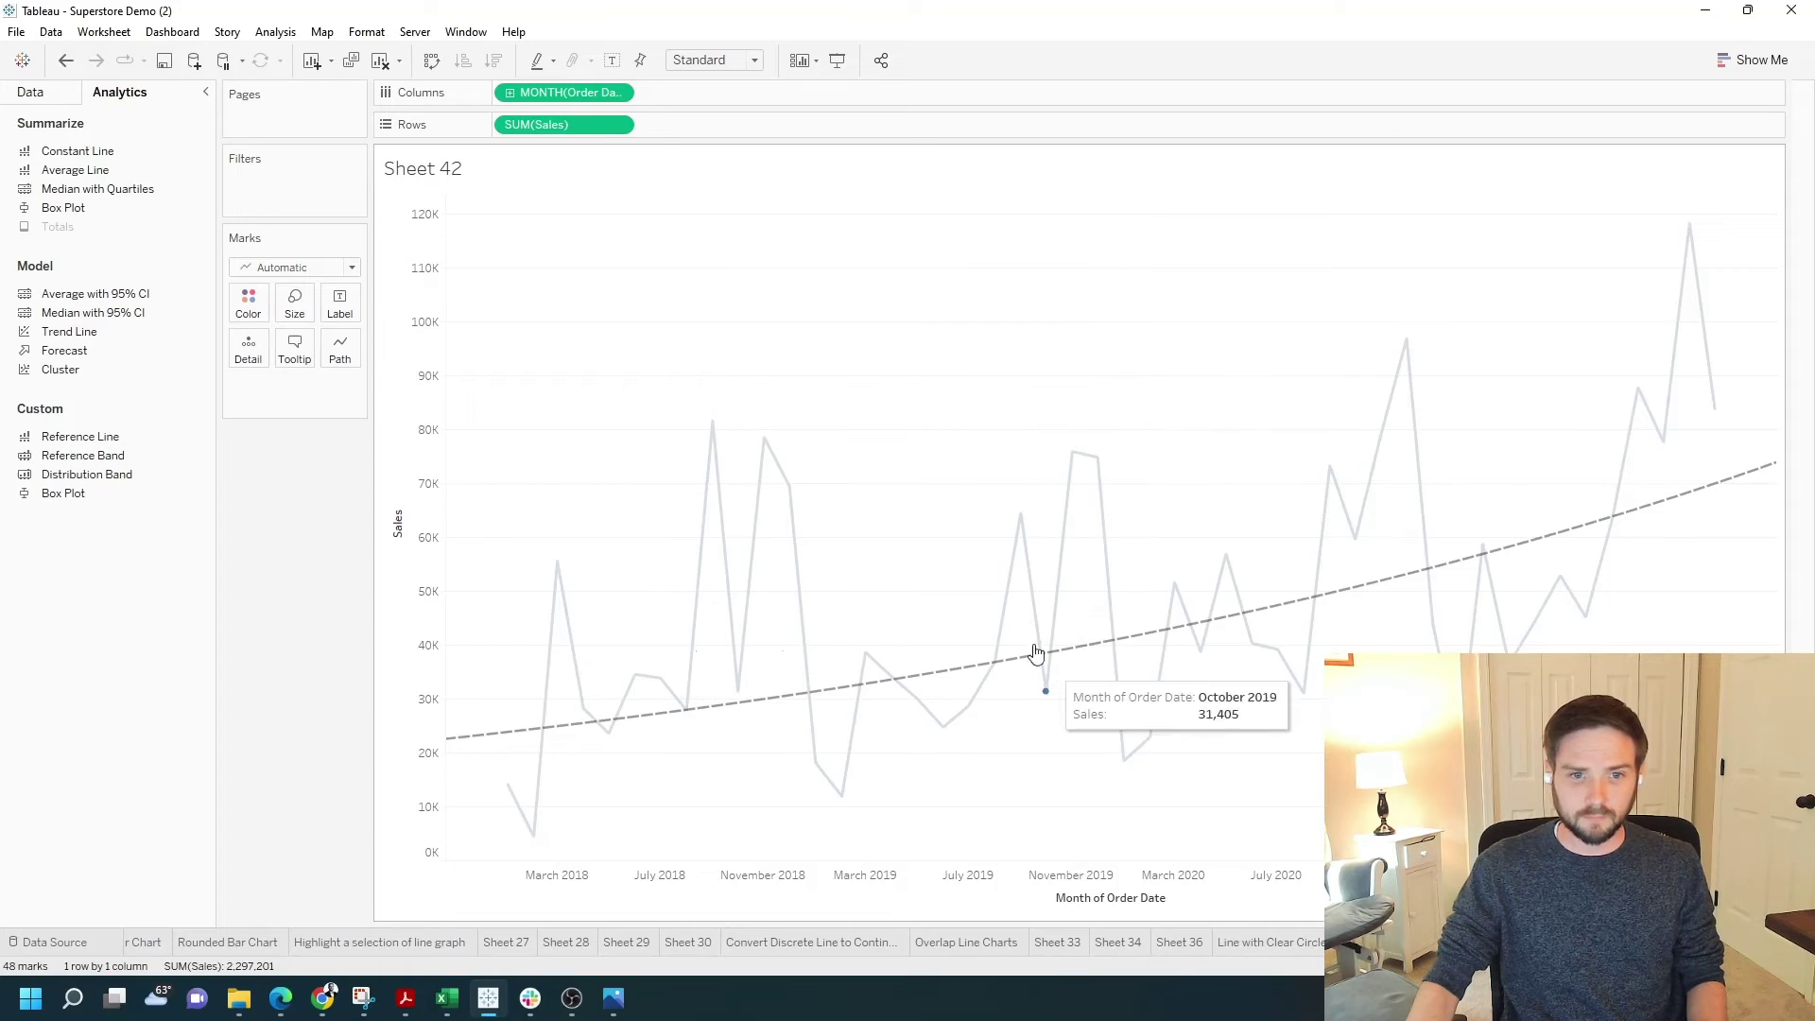
Color the monthly Sales line by the Region field
click(30, 92)
click(67, 267)
text(sales)
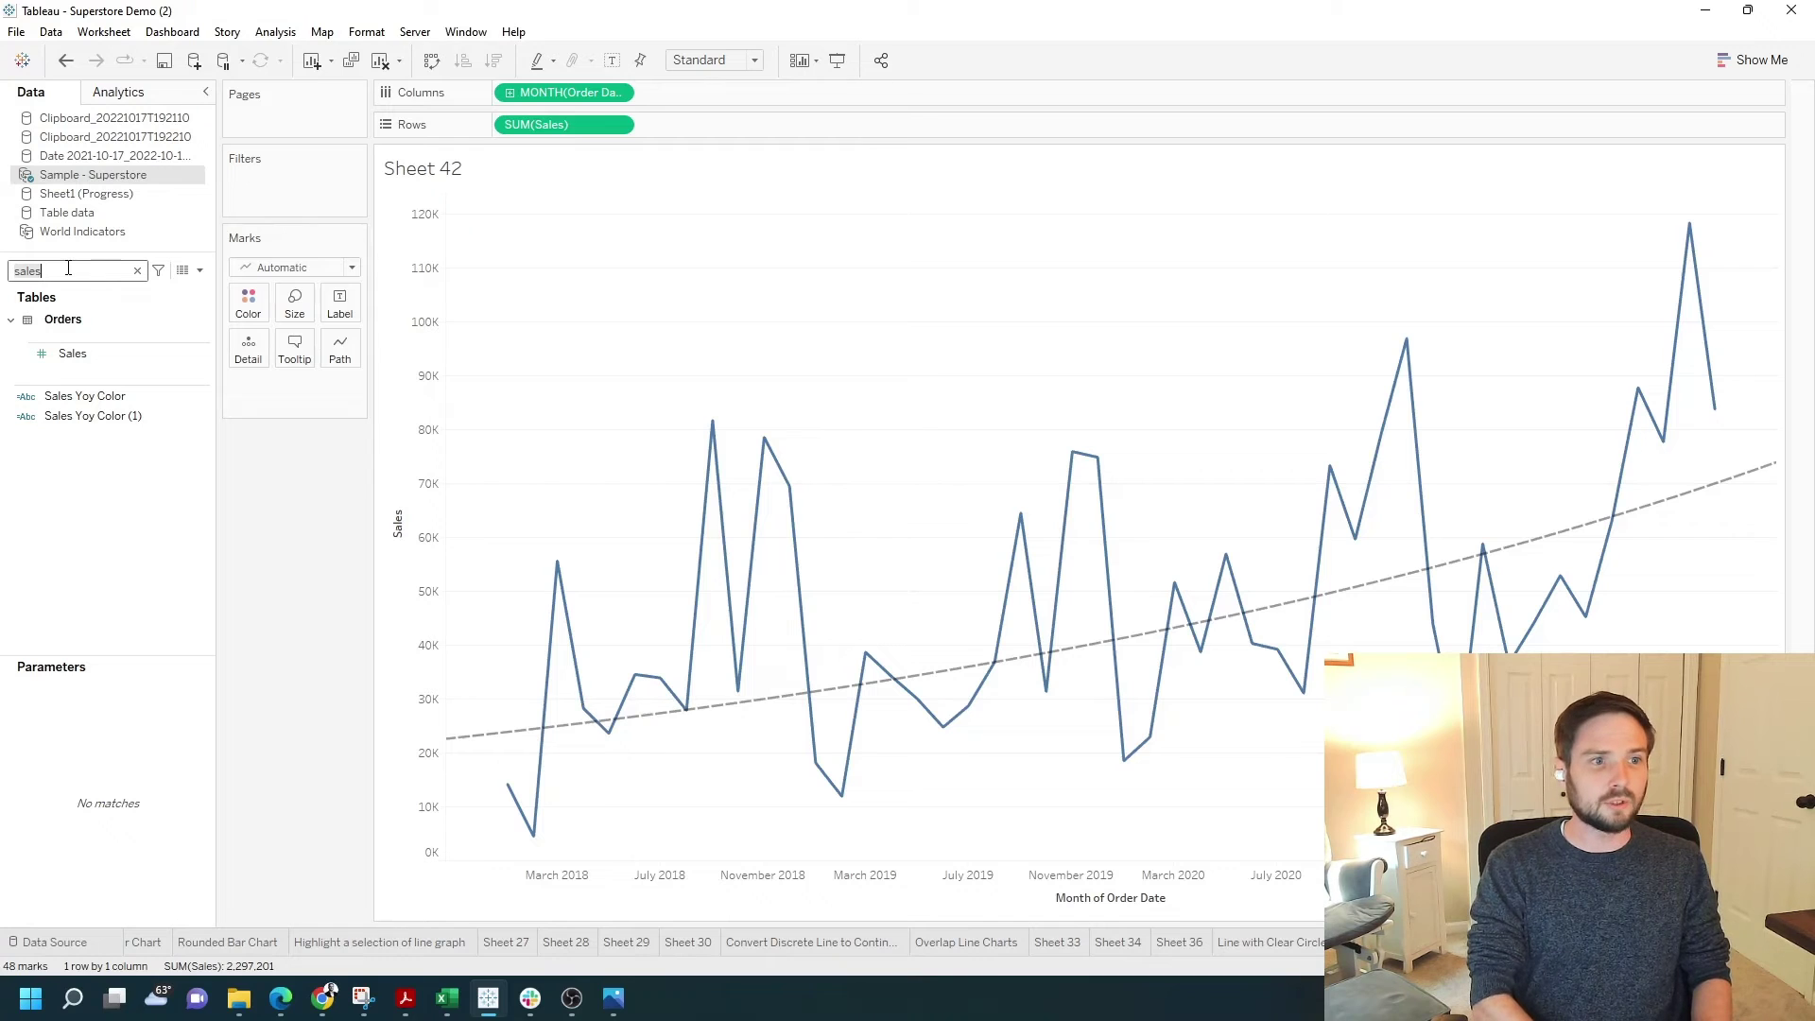
key(ctrl+a)
text(reg)
click(93, 380)
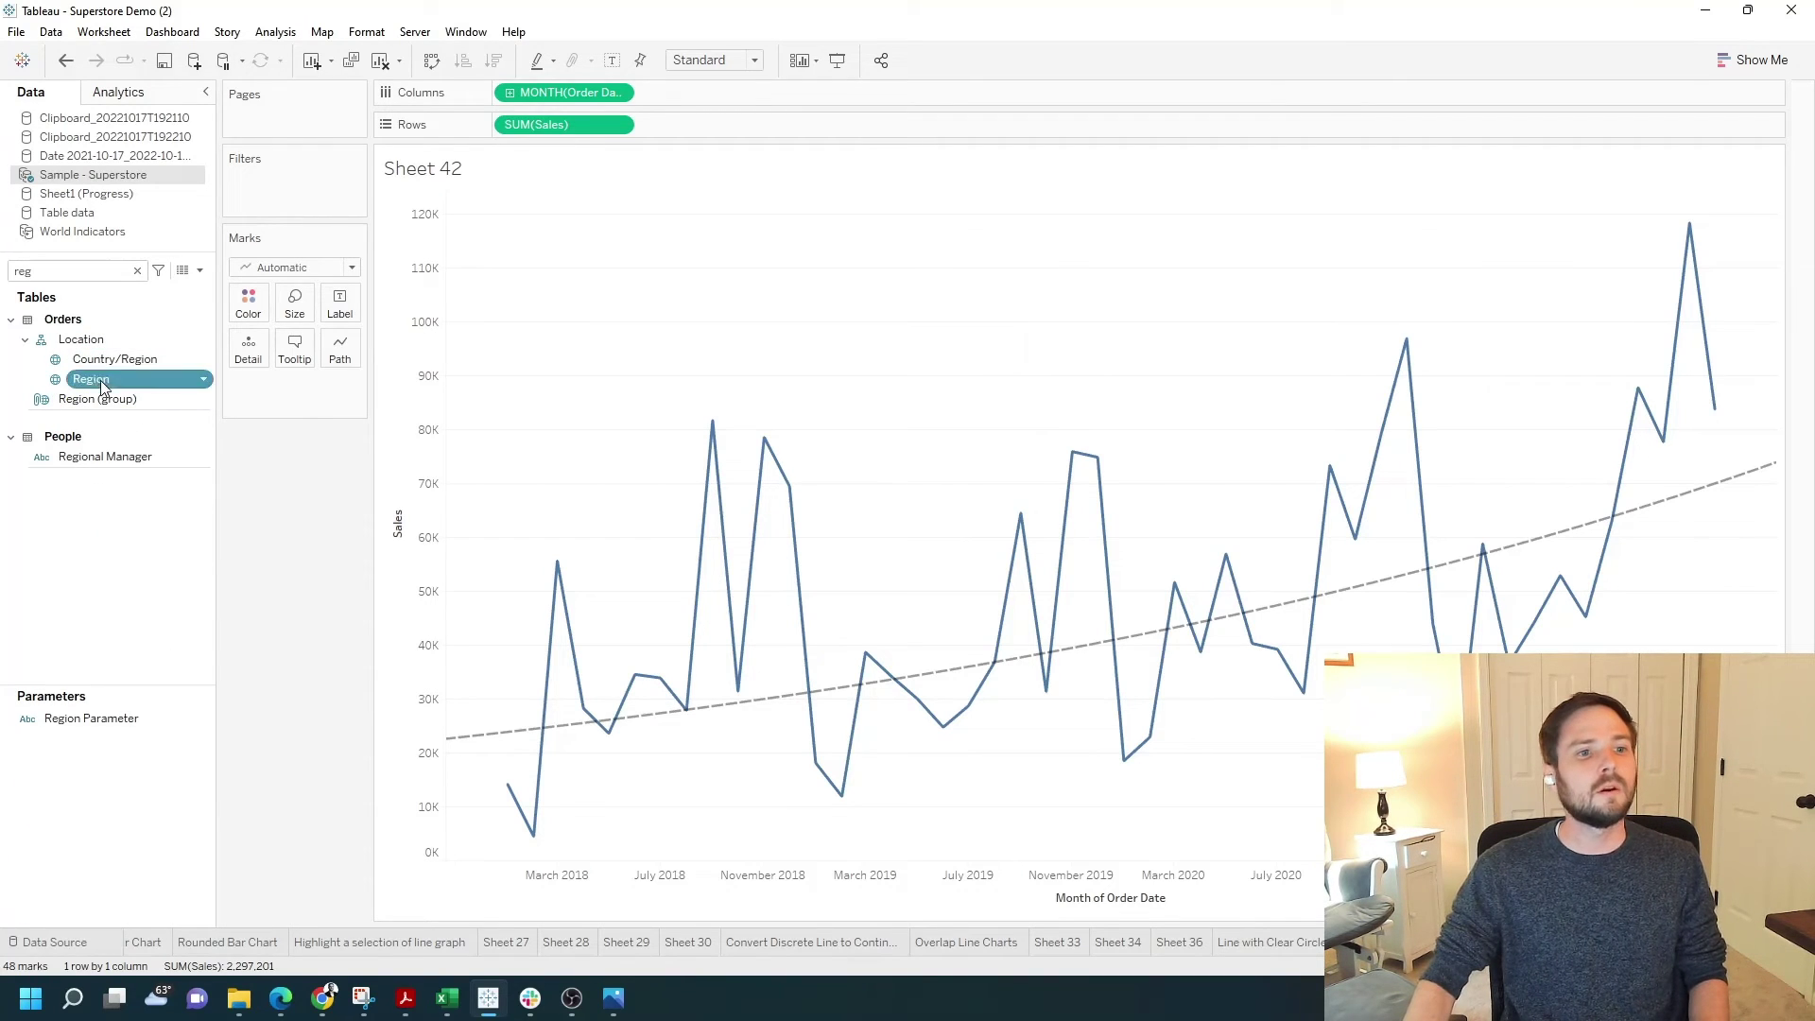
drag(102, 386, 248, 307)
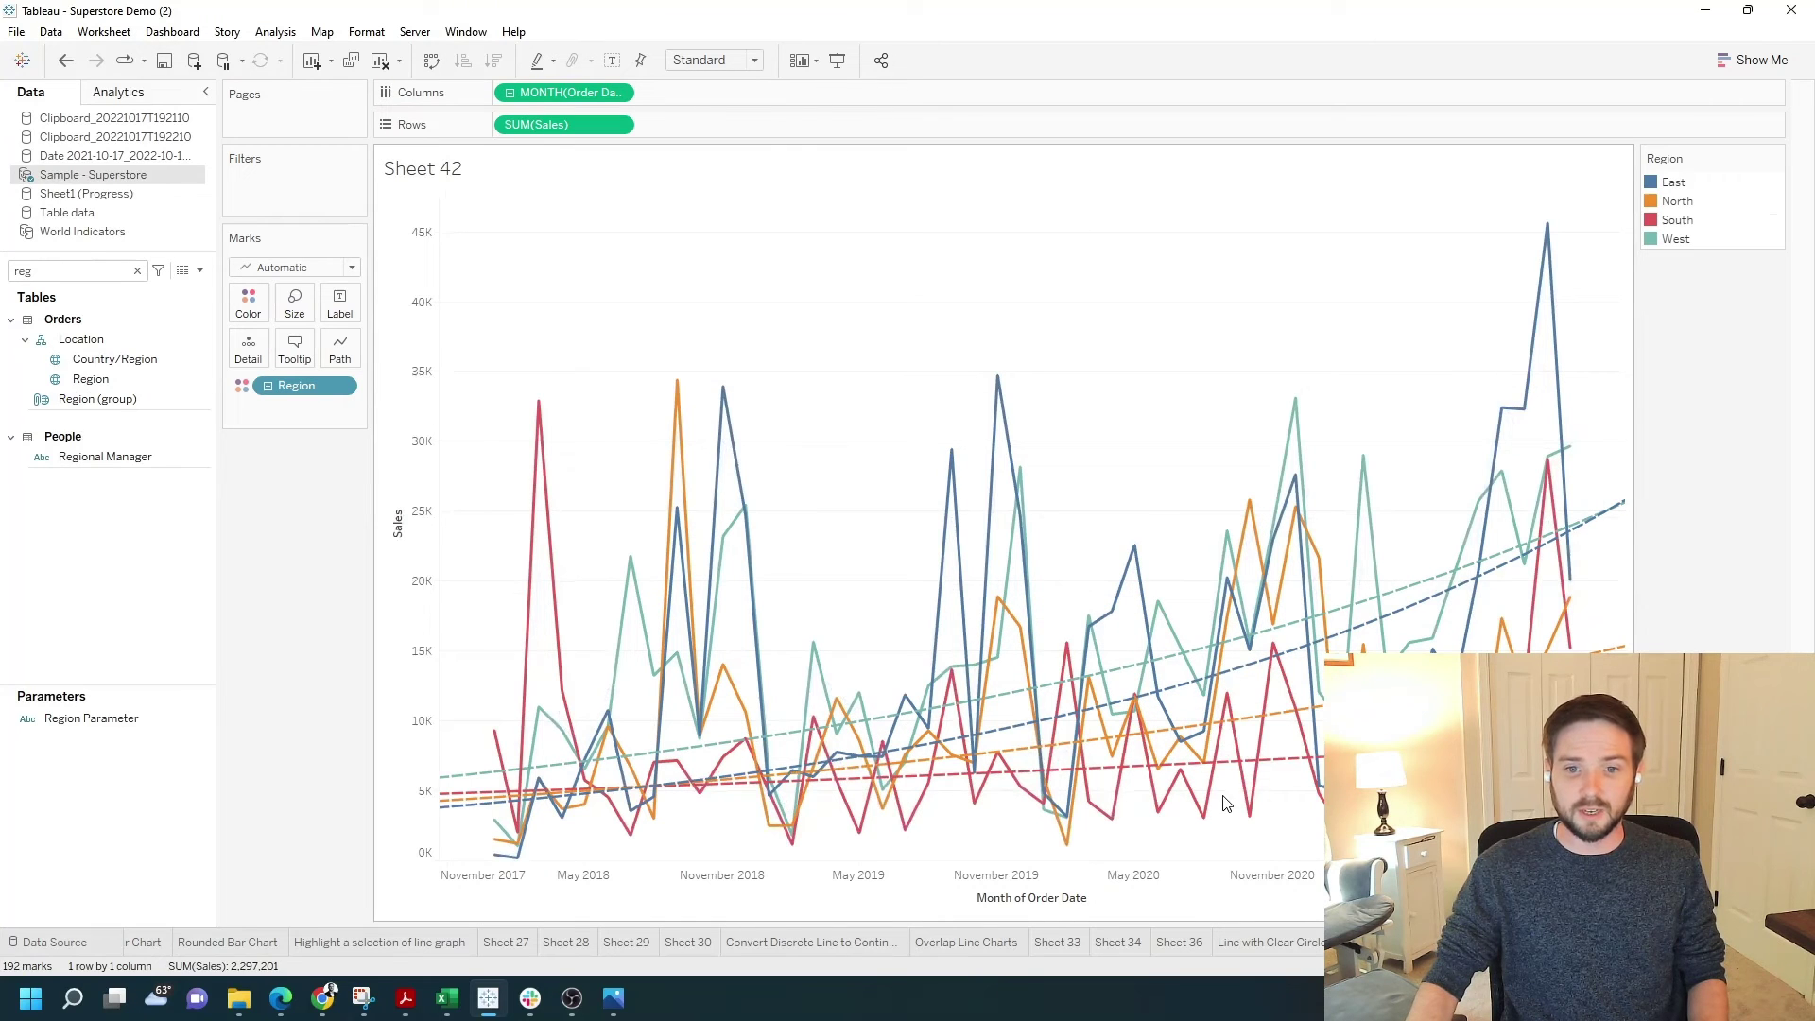
mouse_move(892, 757)
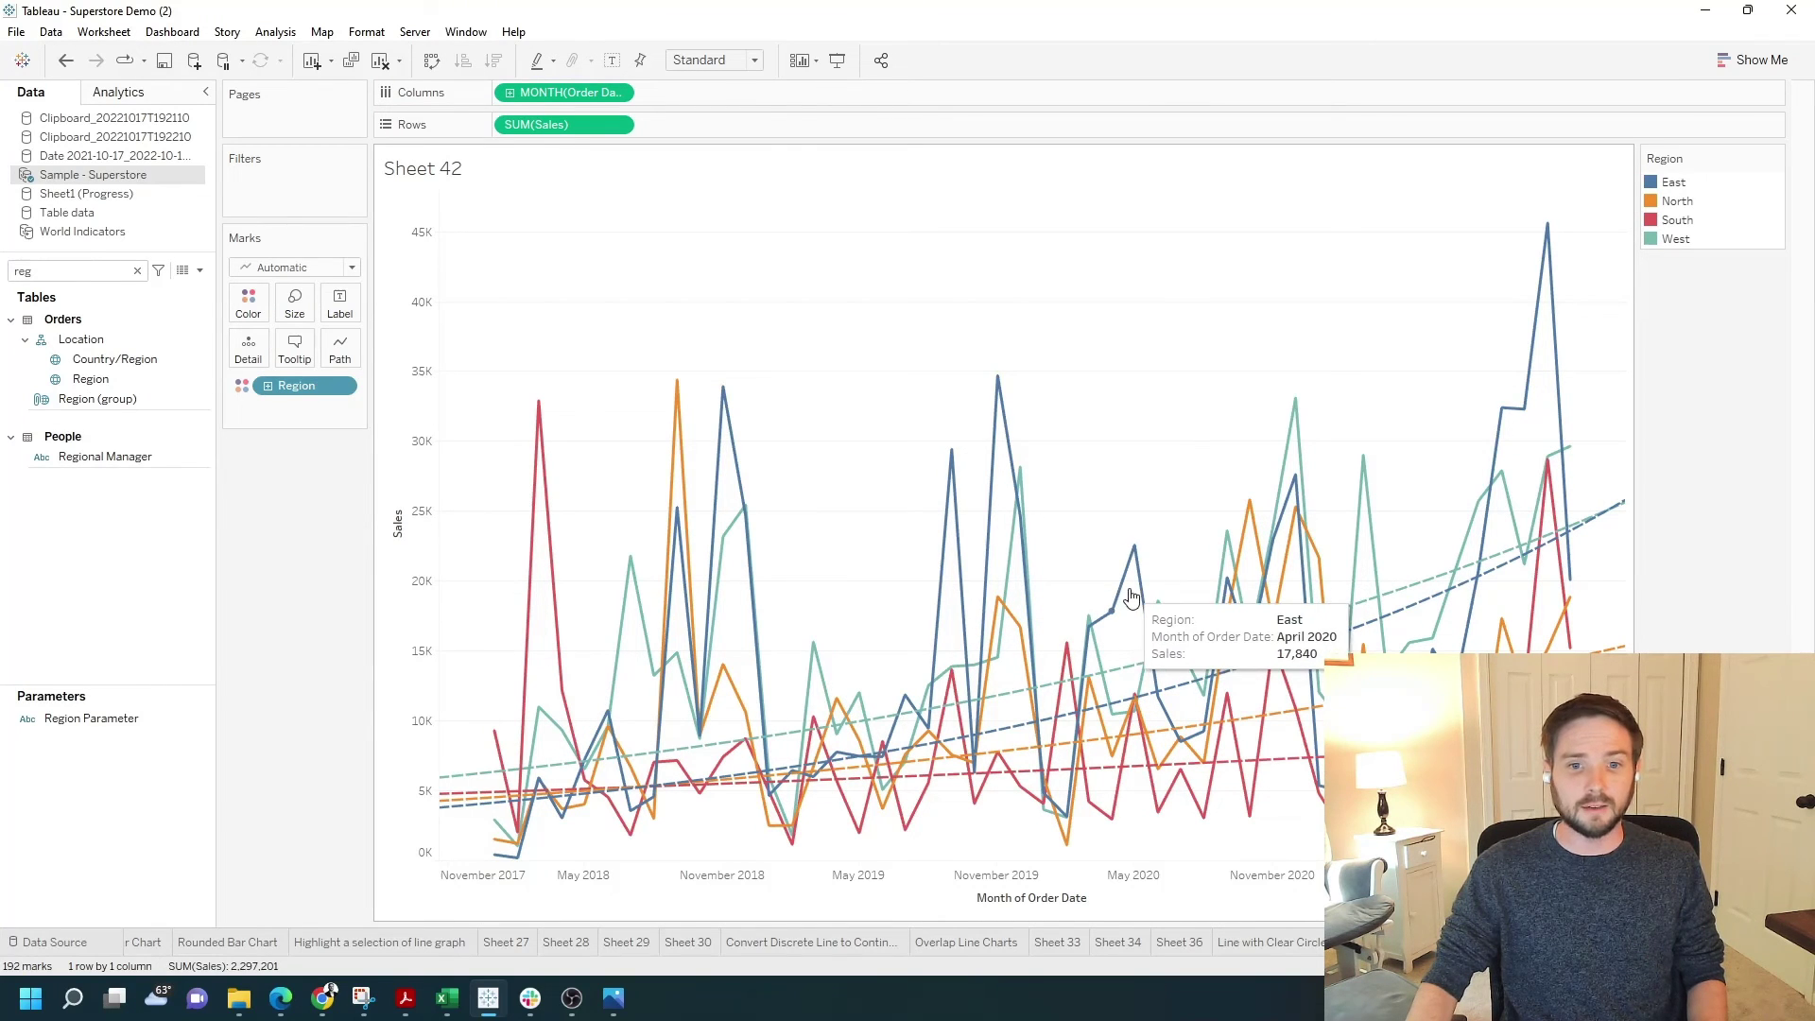
Turn off 'Allow a trend line per color' so all regions share one trend line
click(887, 724)
right_click(887, 723)
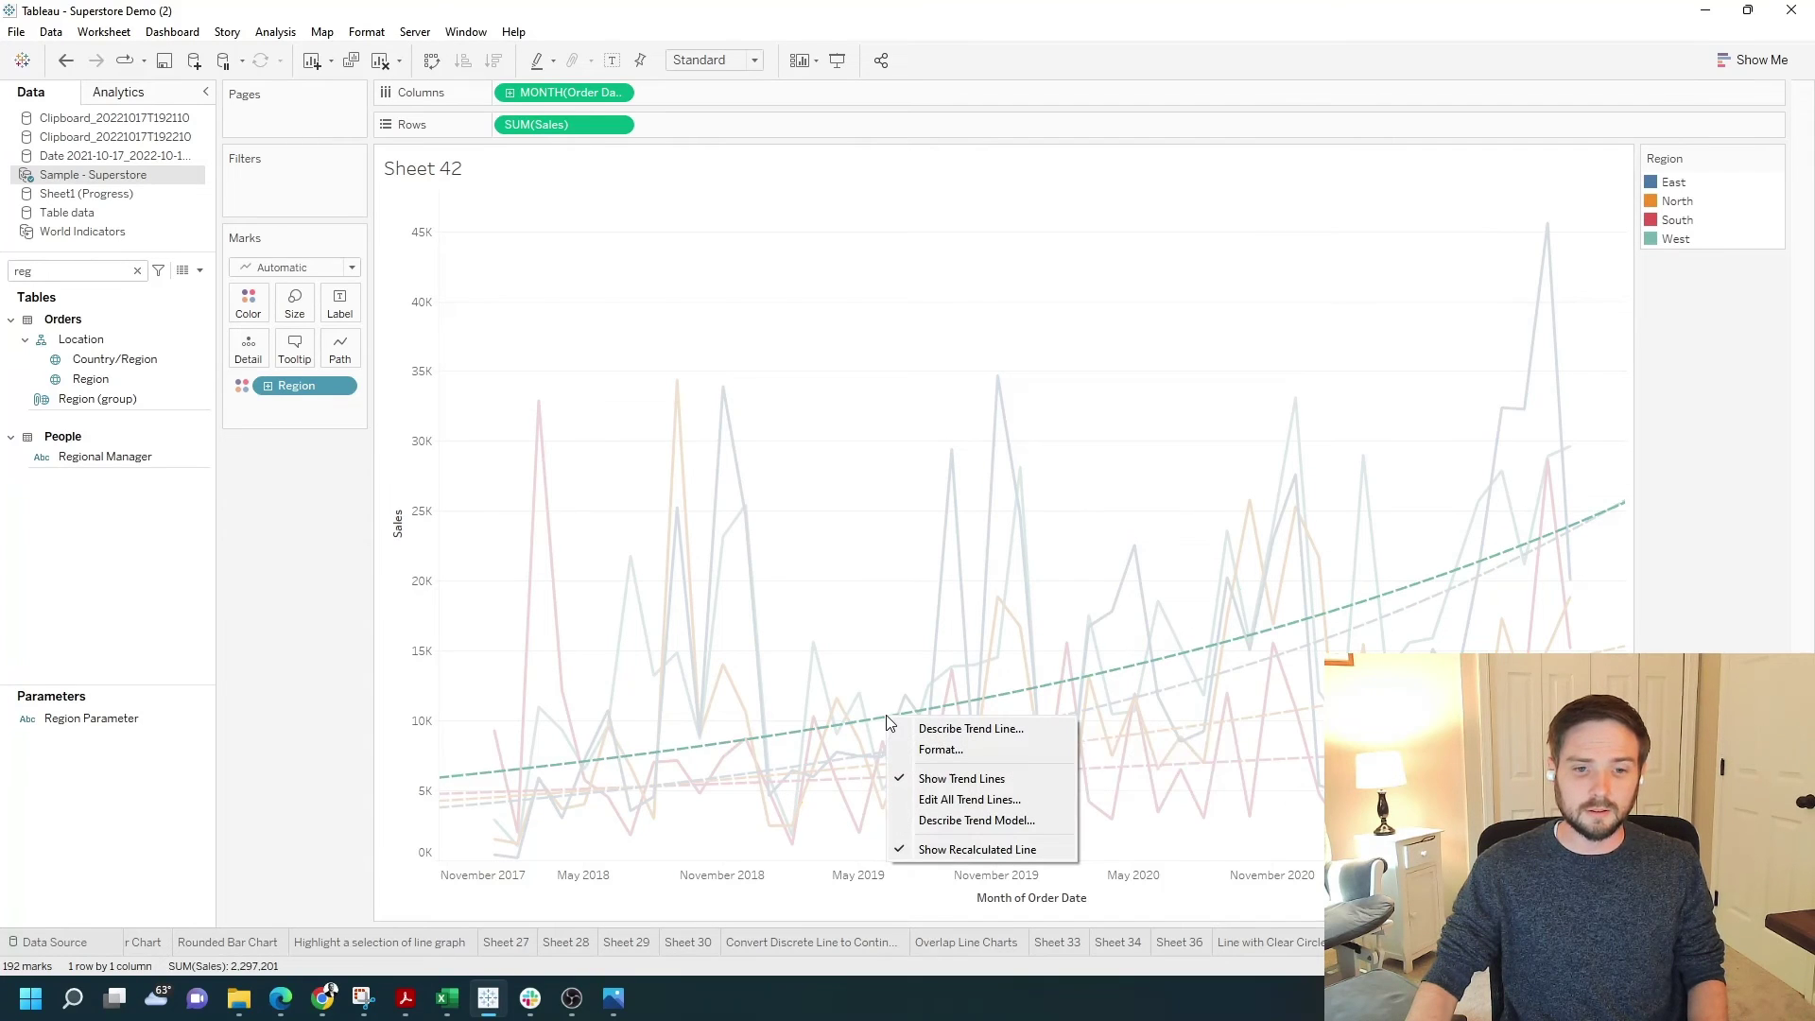
click(1021, 800)
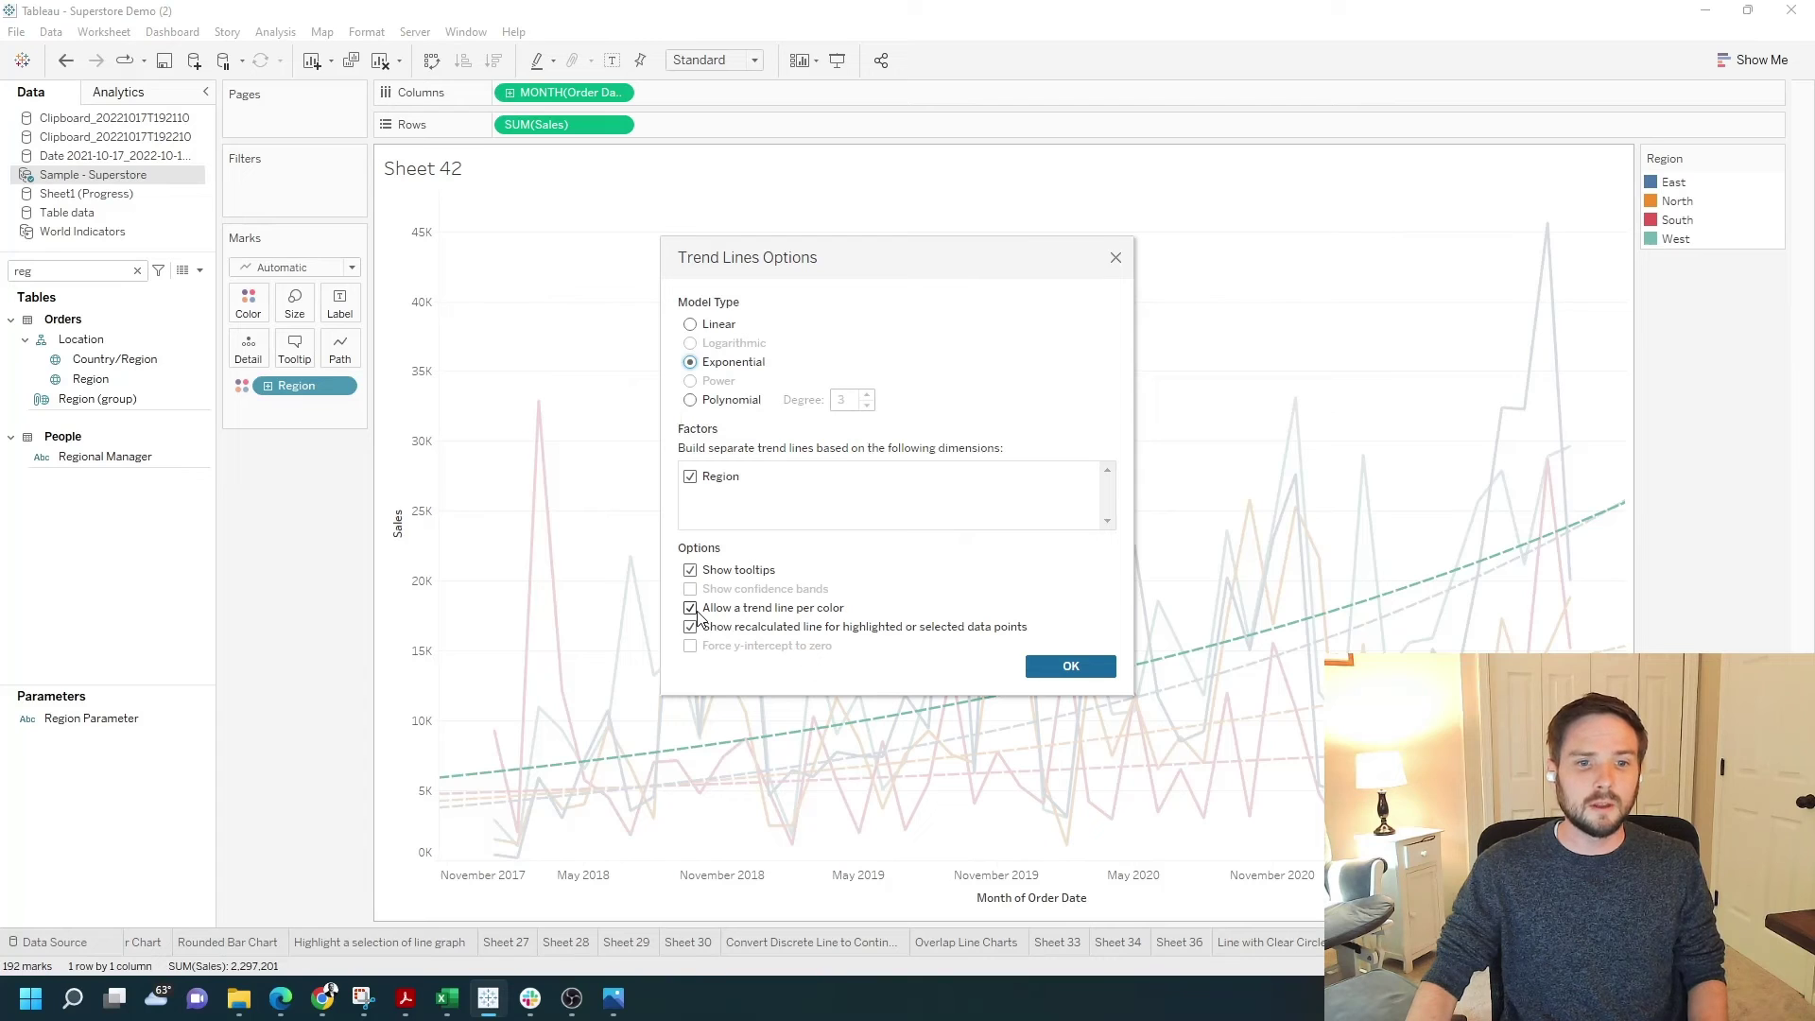
click(690, 608)
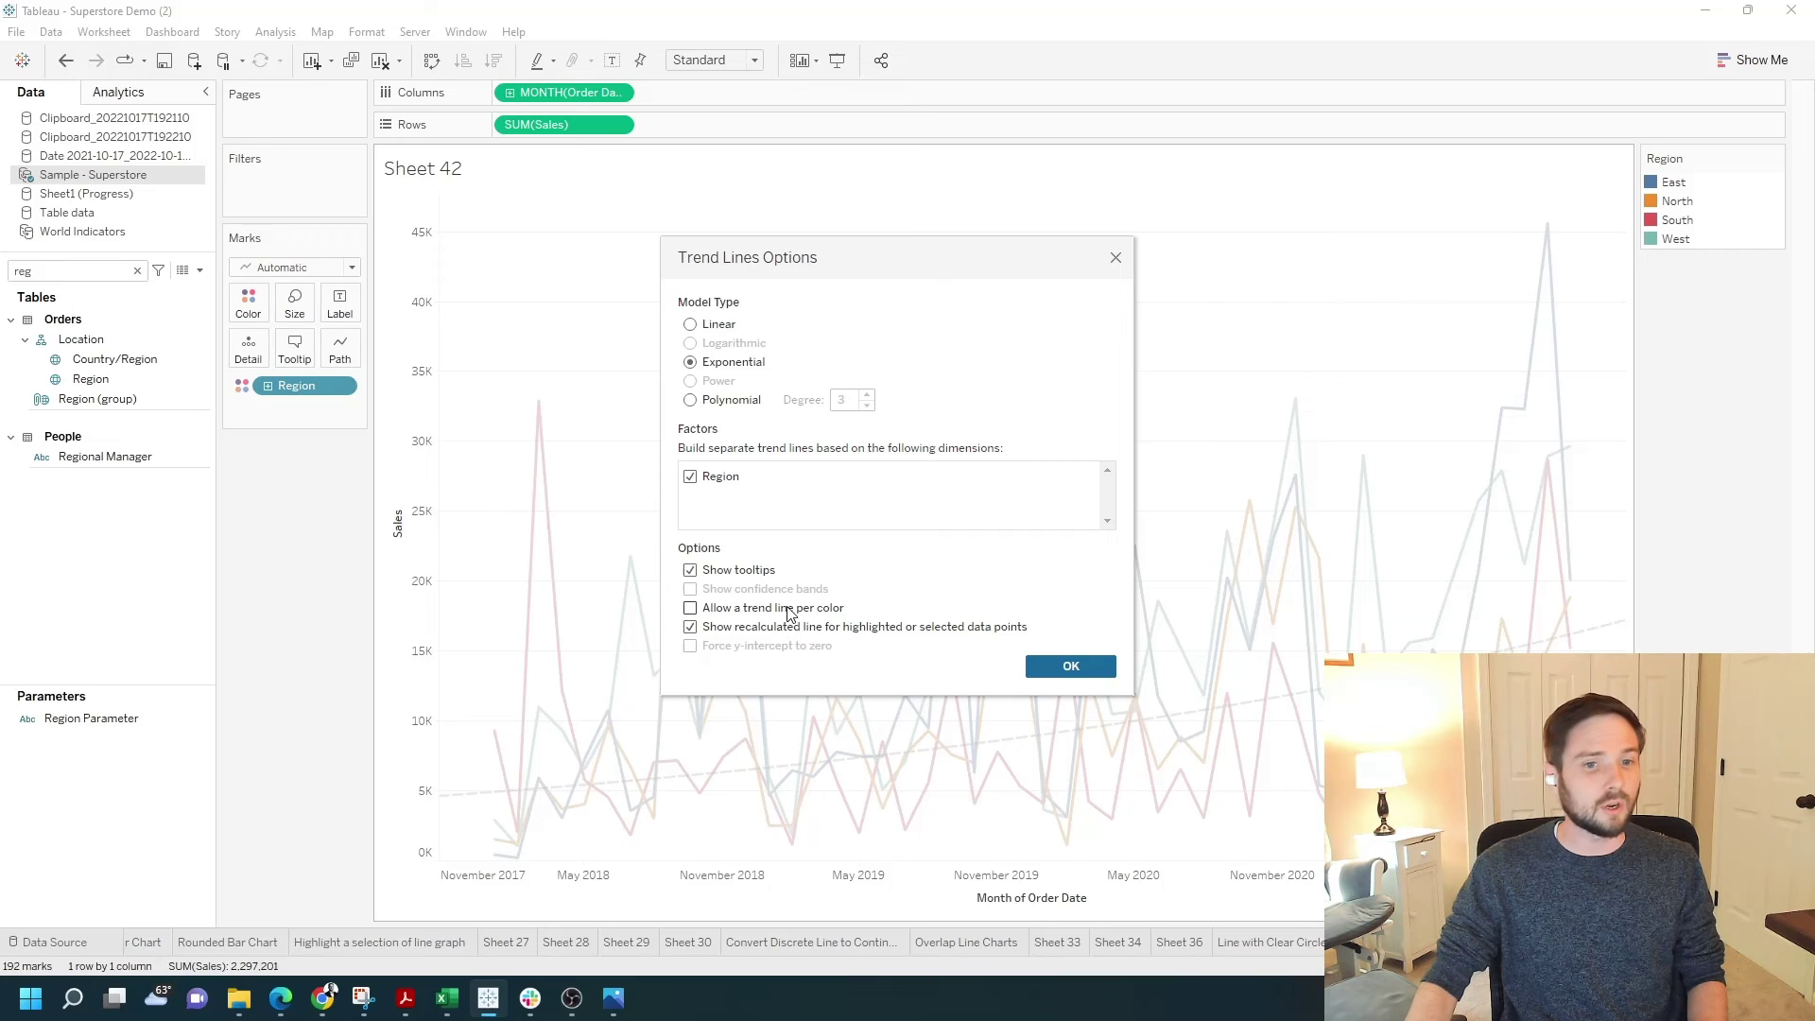
click(1051, 663)
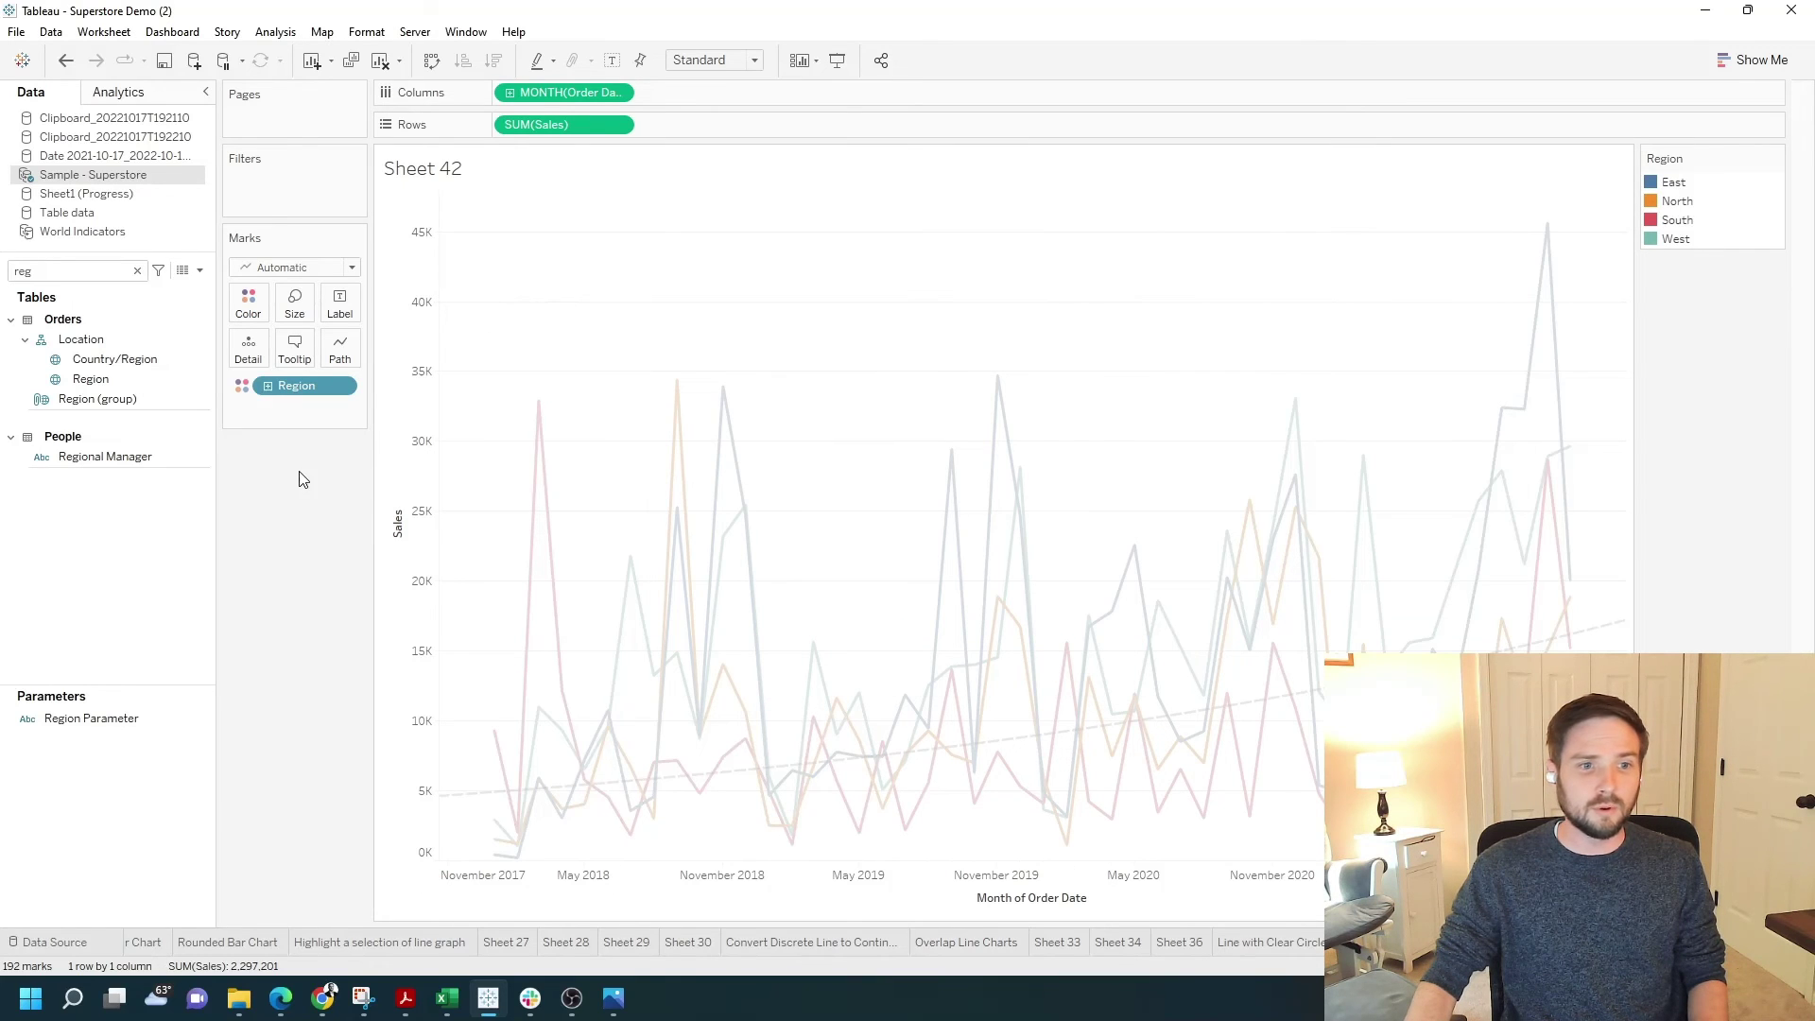
Remove Region from Color and select the early 2018 to March 2019 sales points
drag(312, 386, 984, 992)
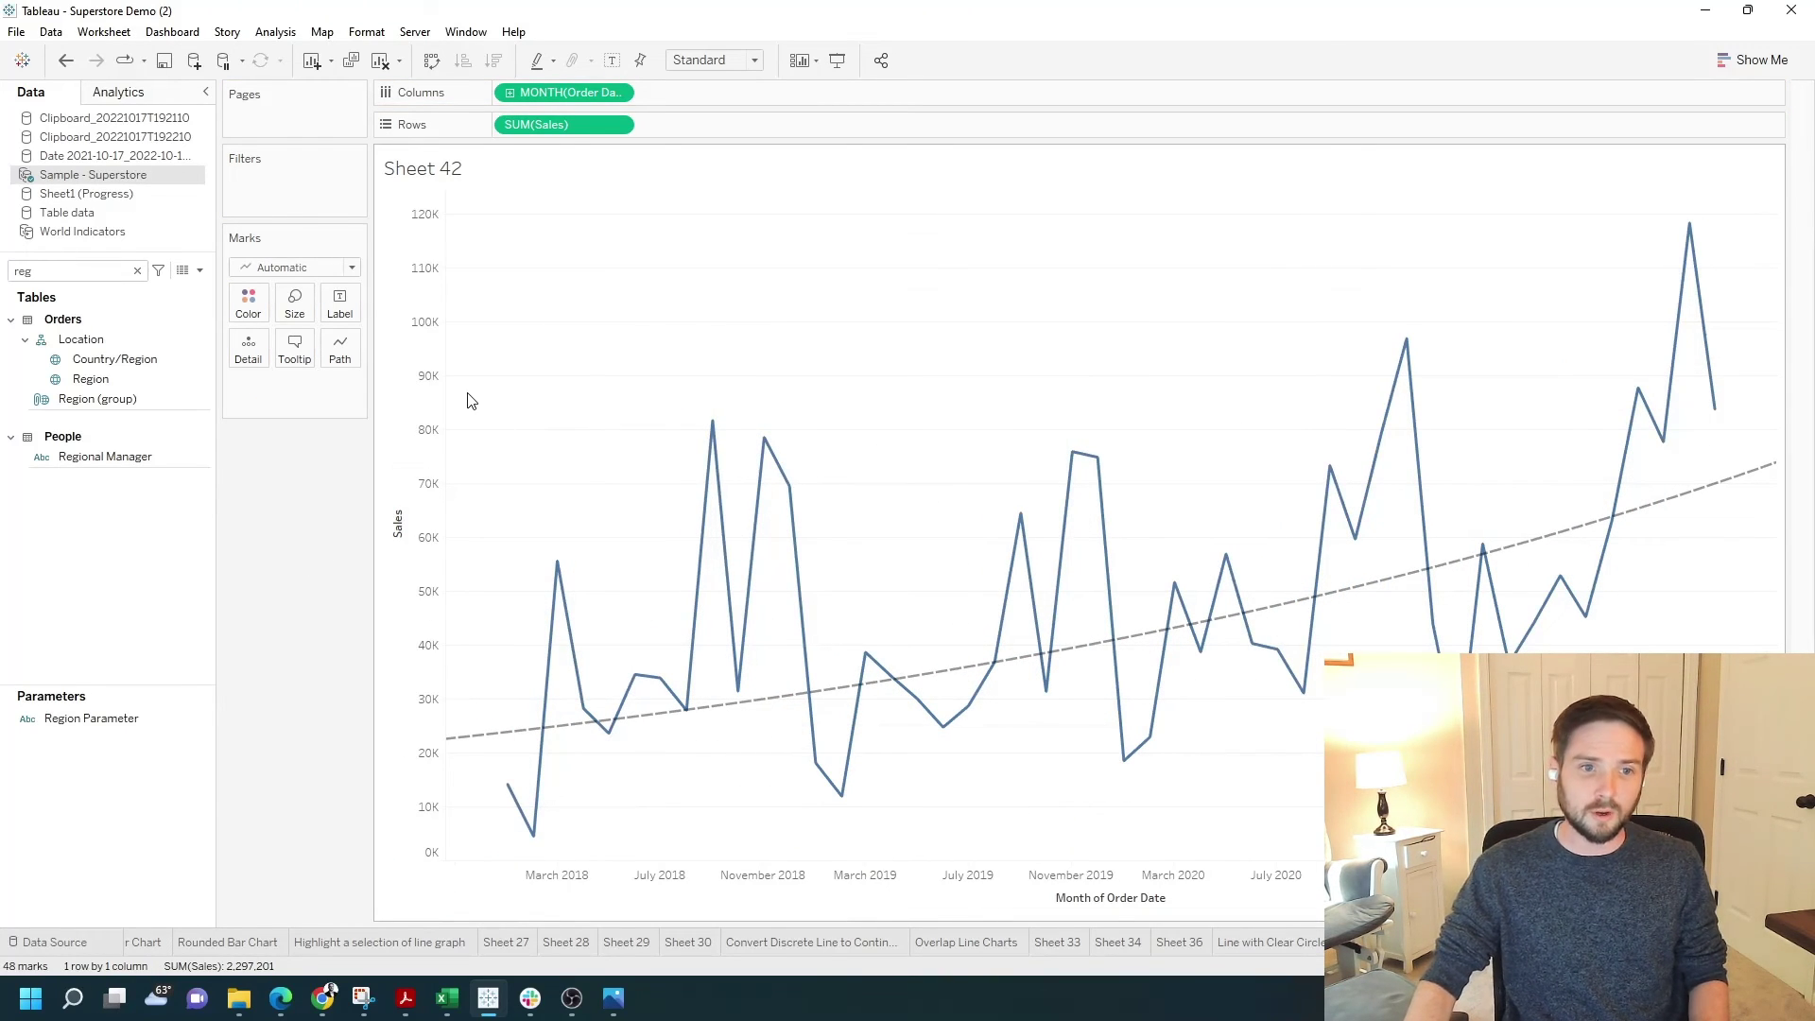
drag(467, 393, 887, 871)
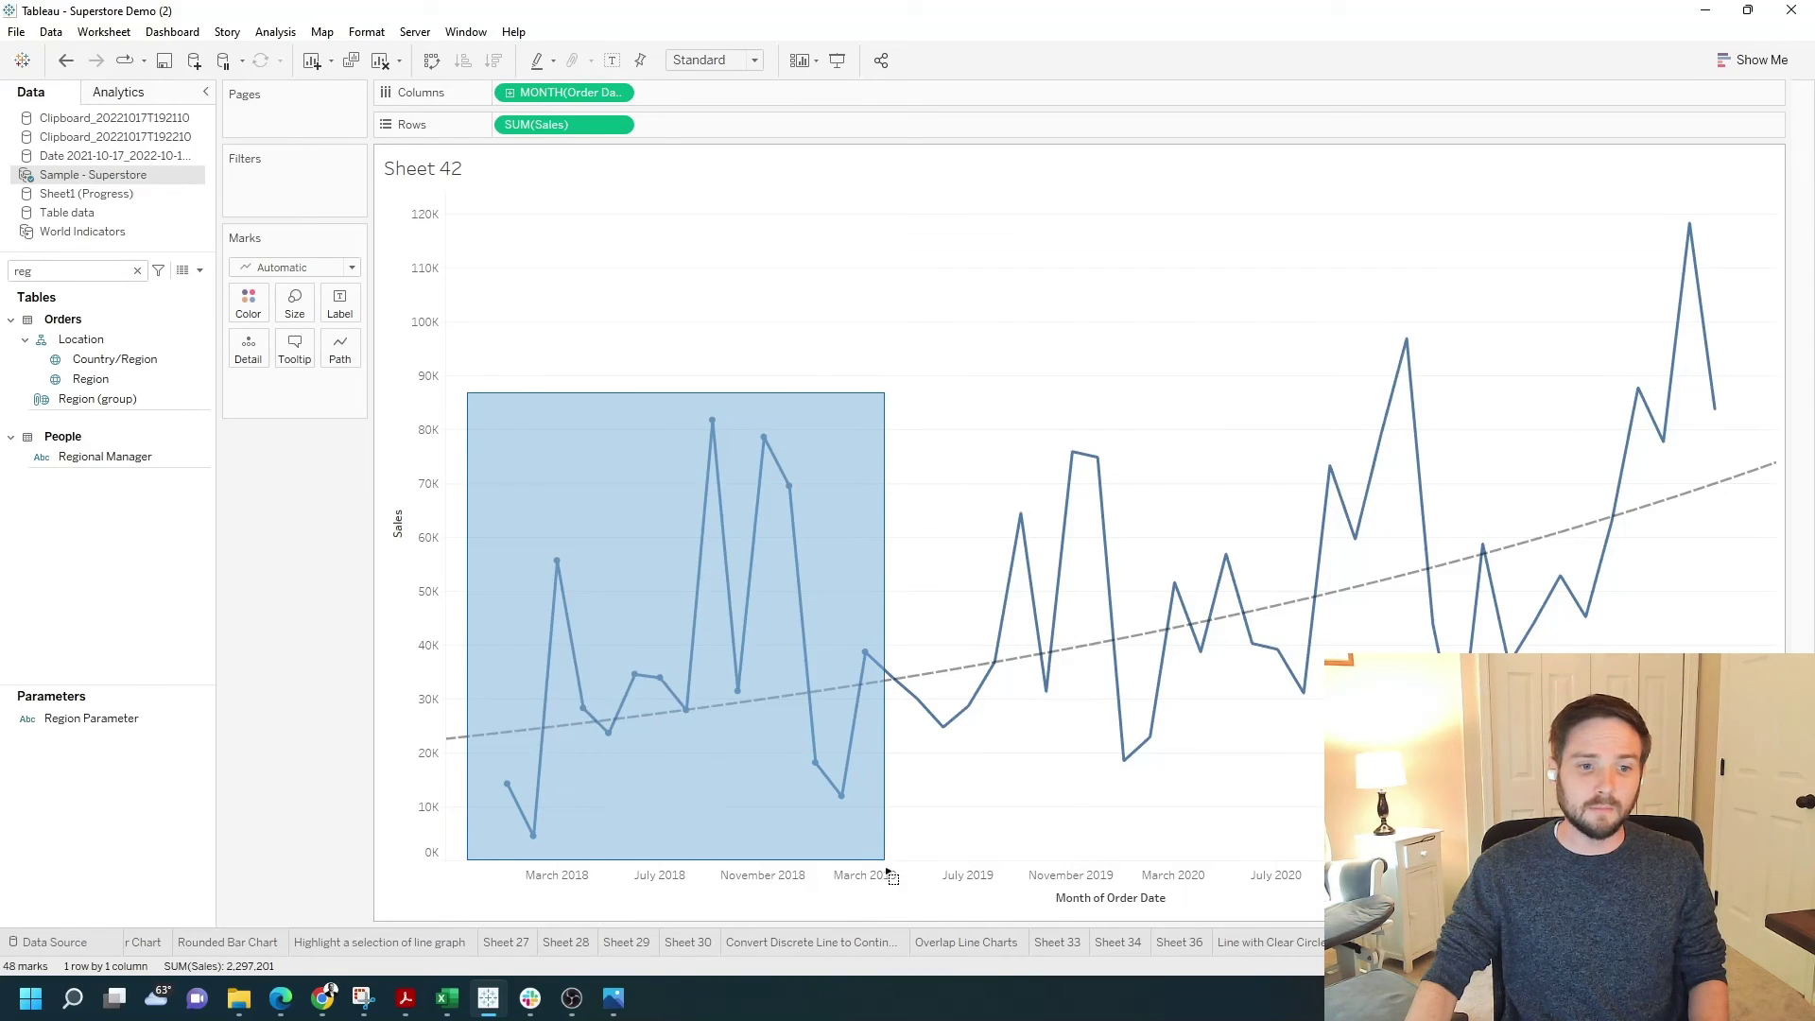
drag(889, 875, 889, 875)
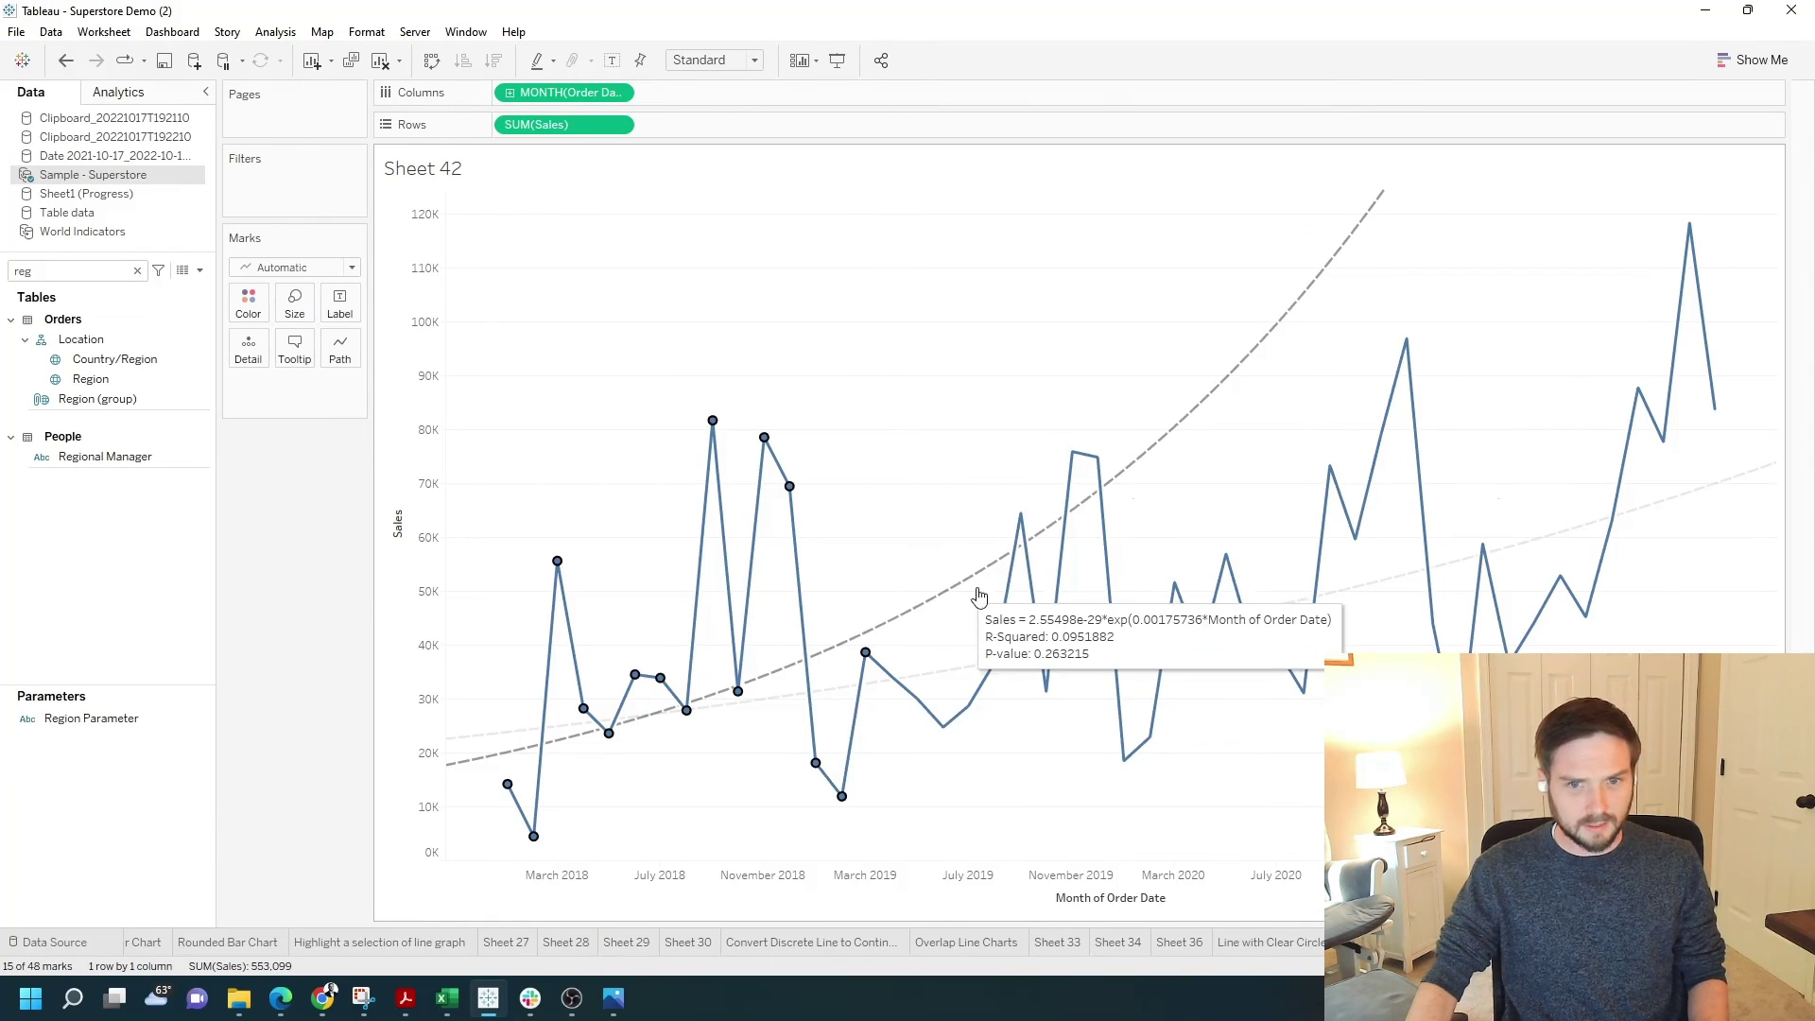
mouse_move(982, 586)
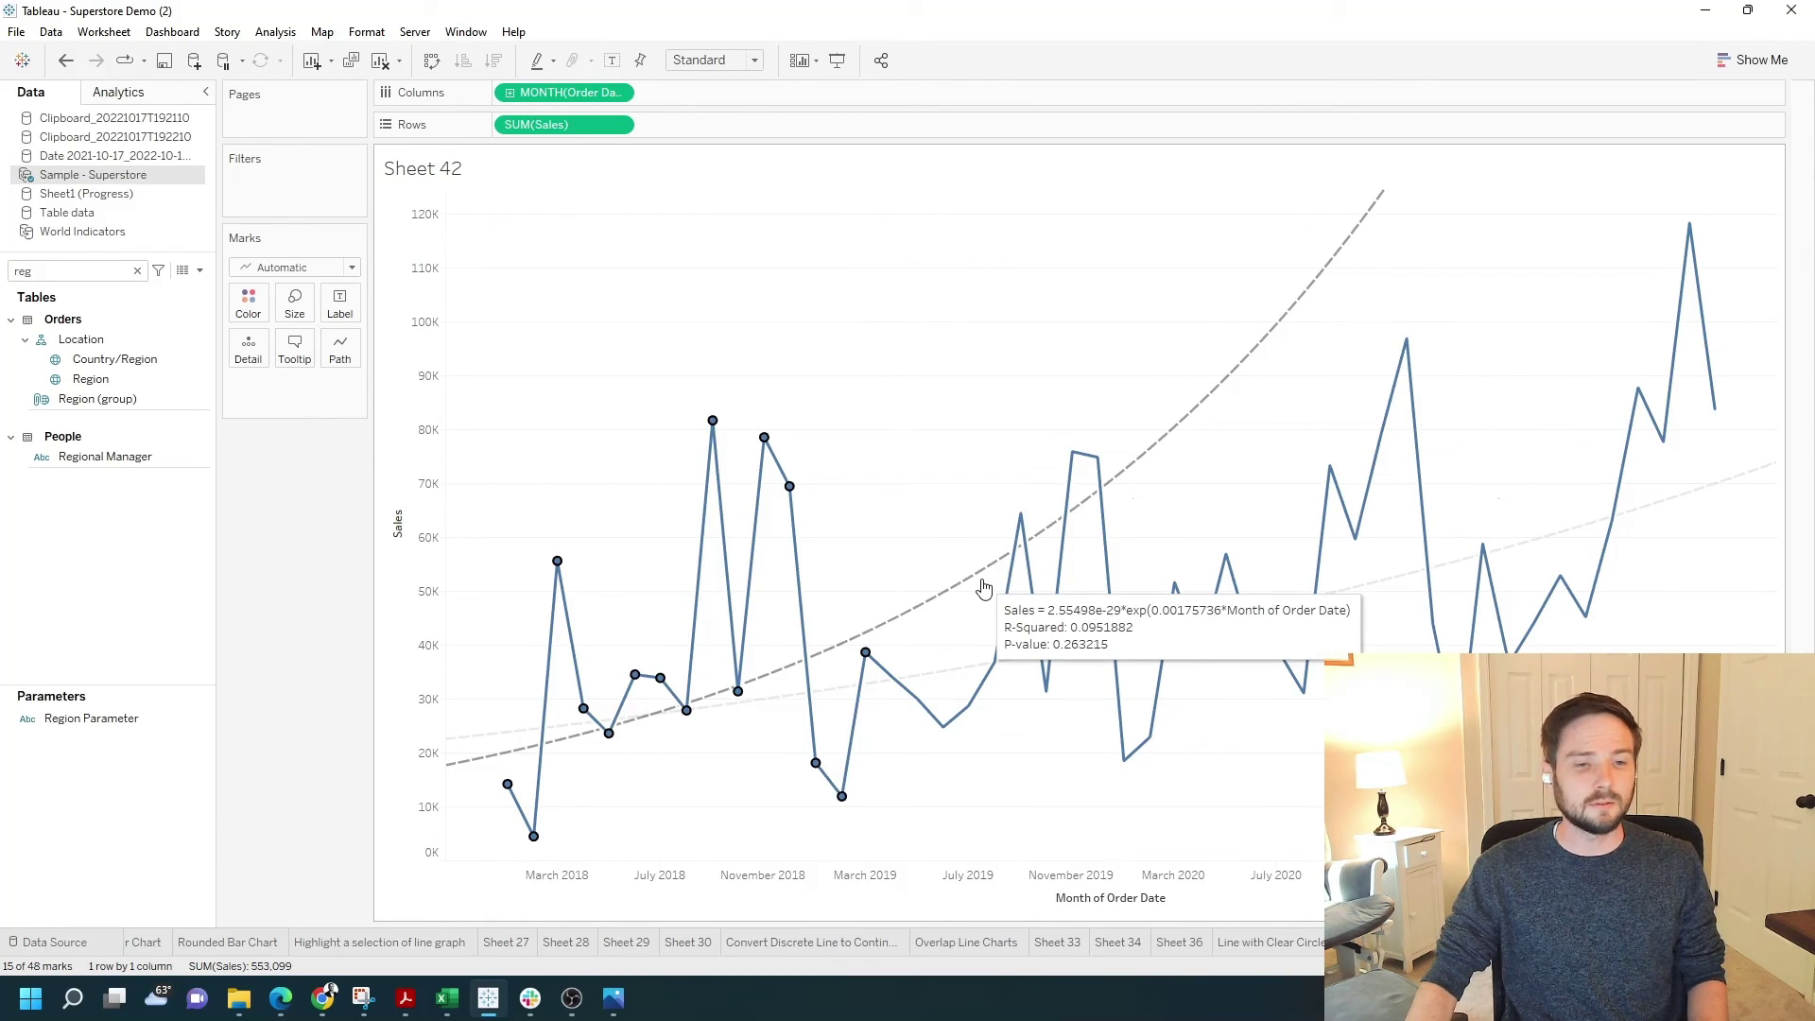
Turn off 'Show recalculated line for highlighted or selected data points' for all trend lines
right_click(955, 593)
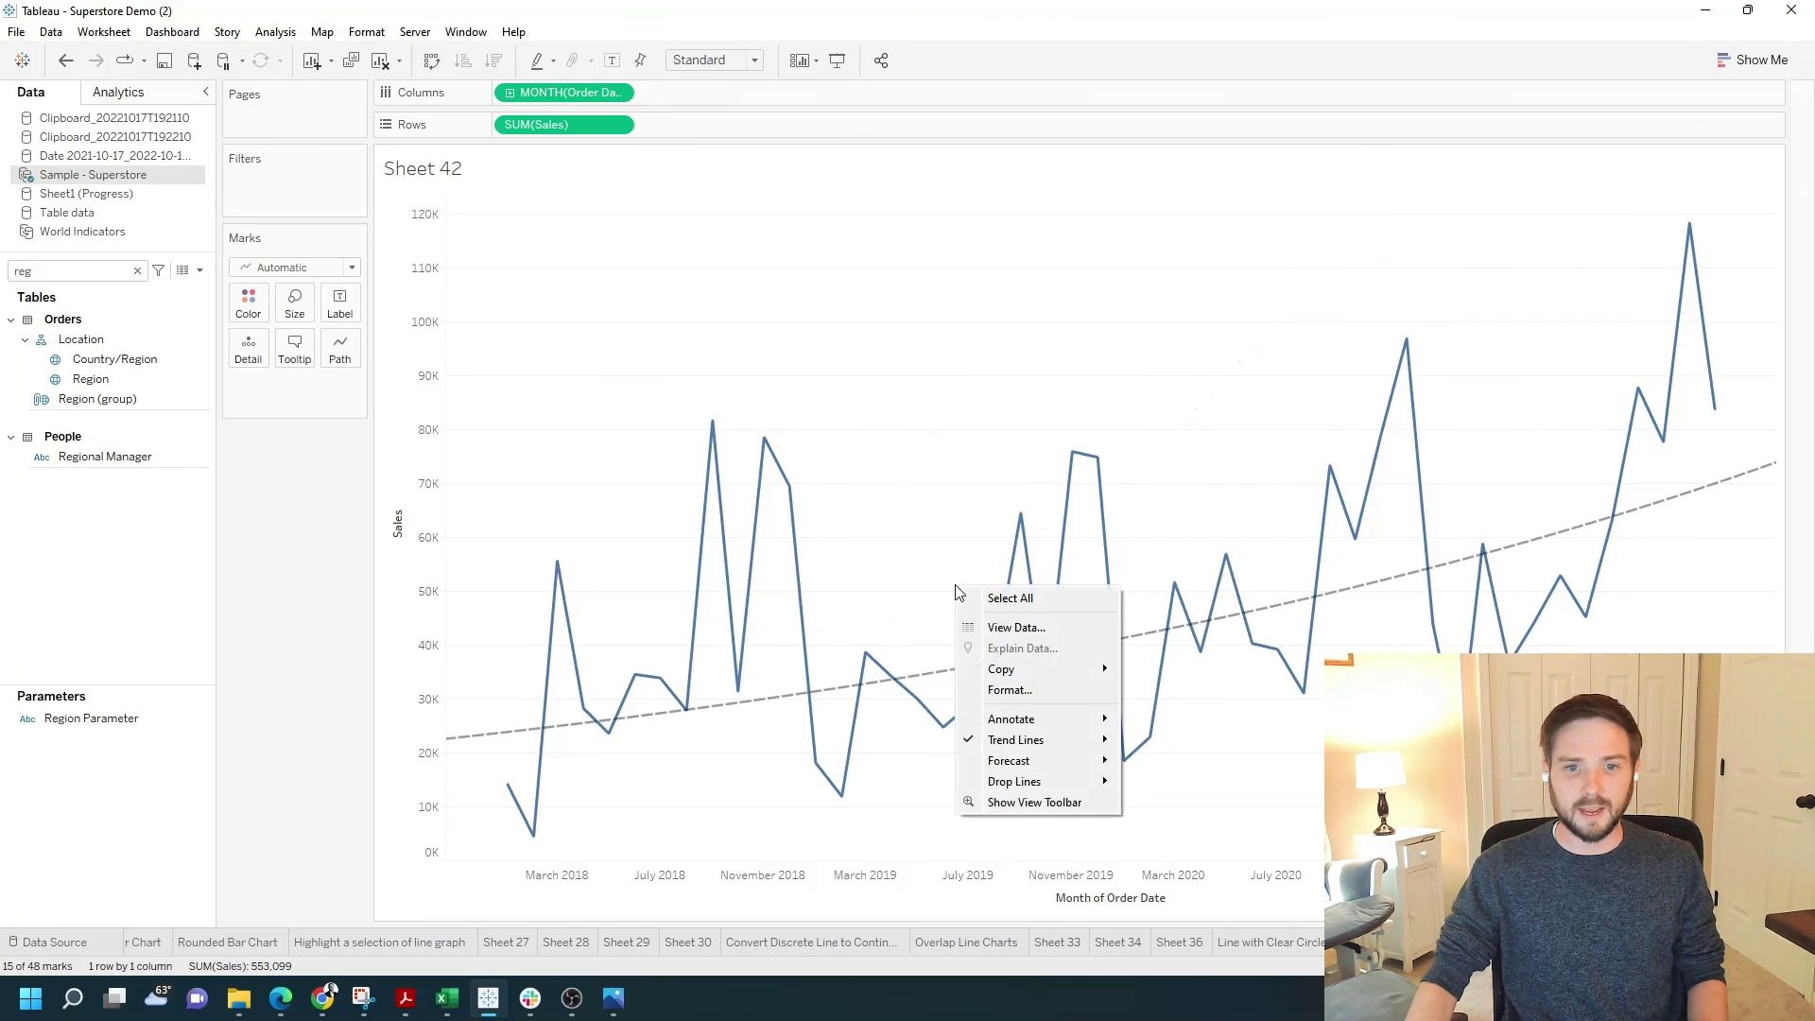
right_click(923, 665)
key(Escape)
right_click(919, 676)
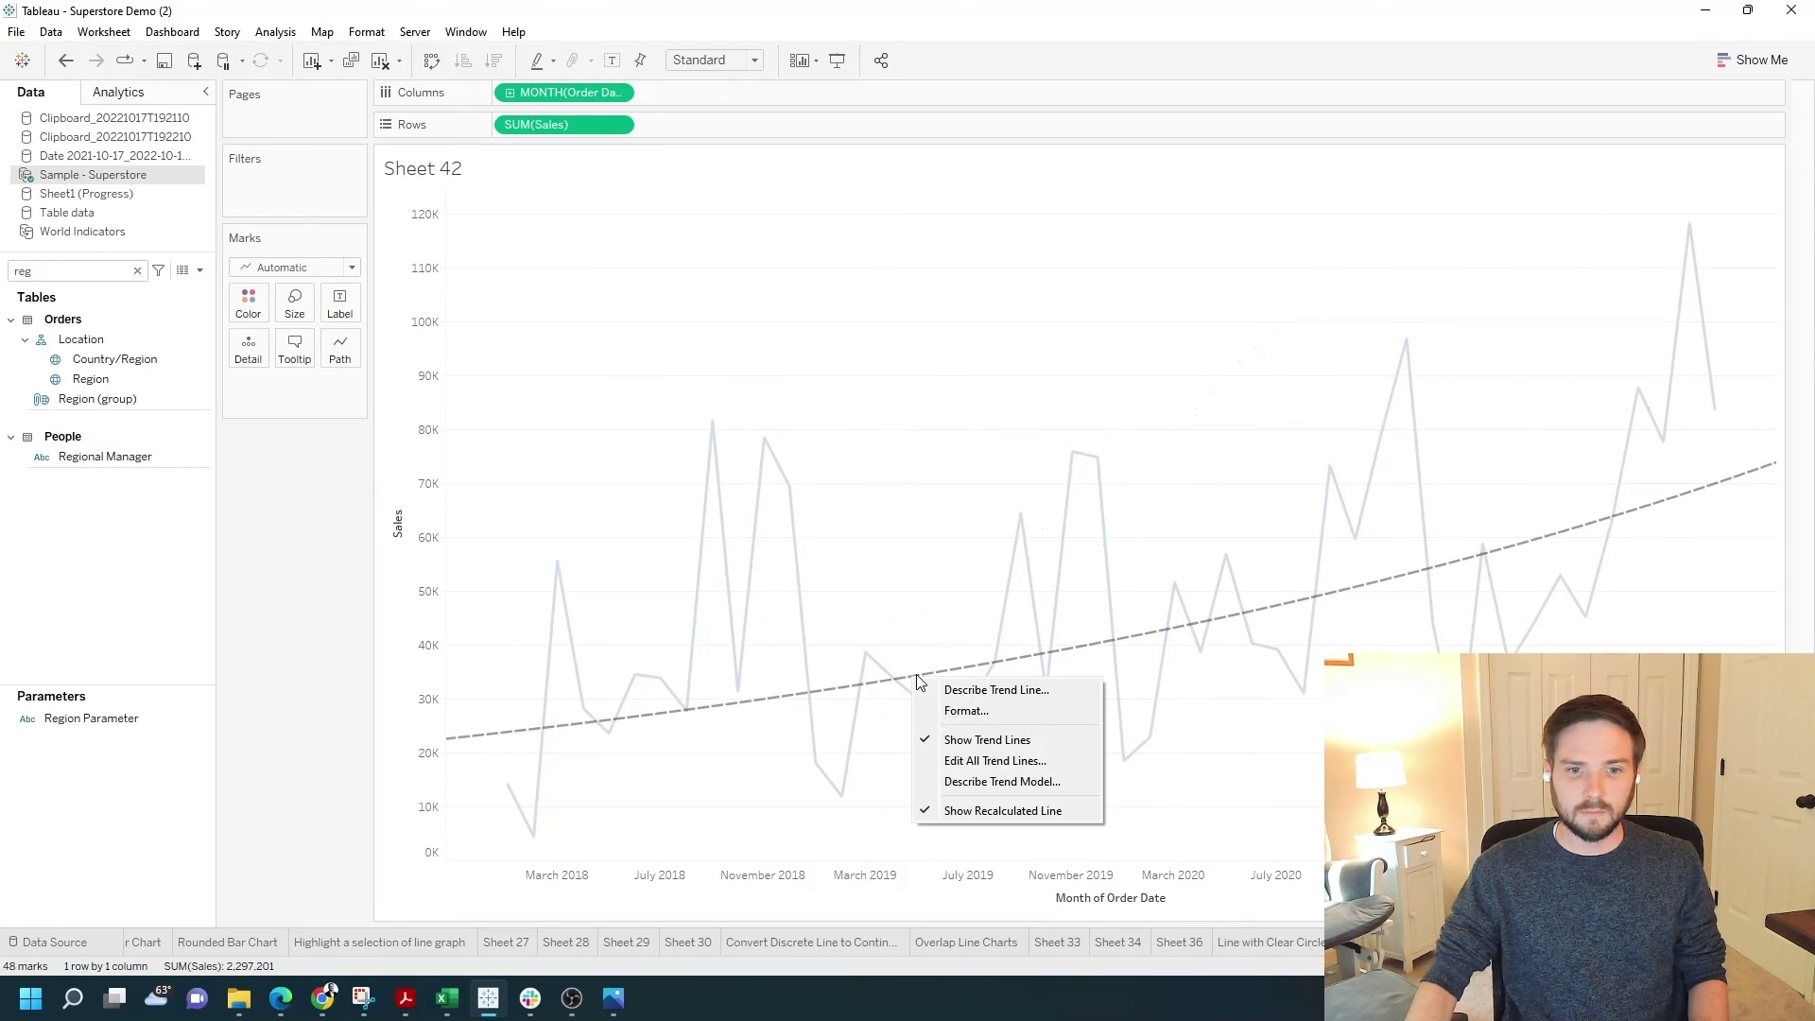
click(977, 761)
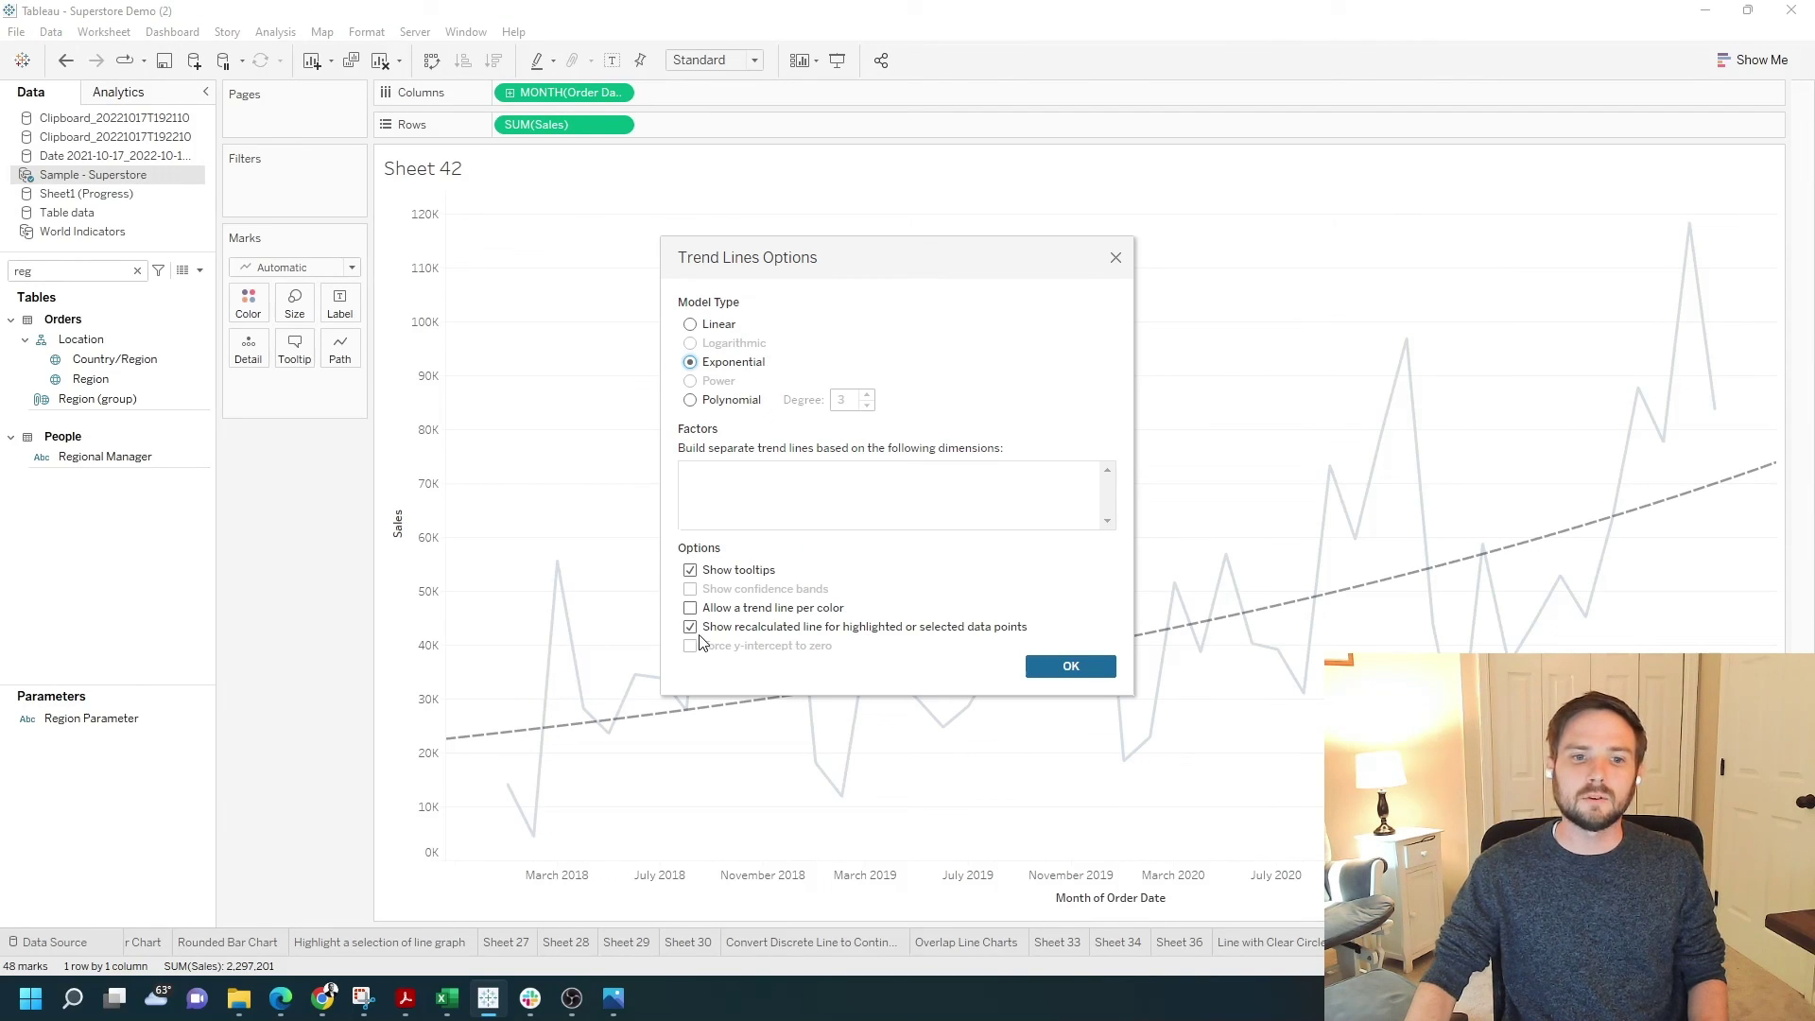
click(1071, 671)
Test by selecting the late-2019 peaks, then the 2018 to early 2019 points, then clearing
drag(982, 316, 1423, 729)
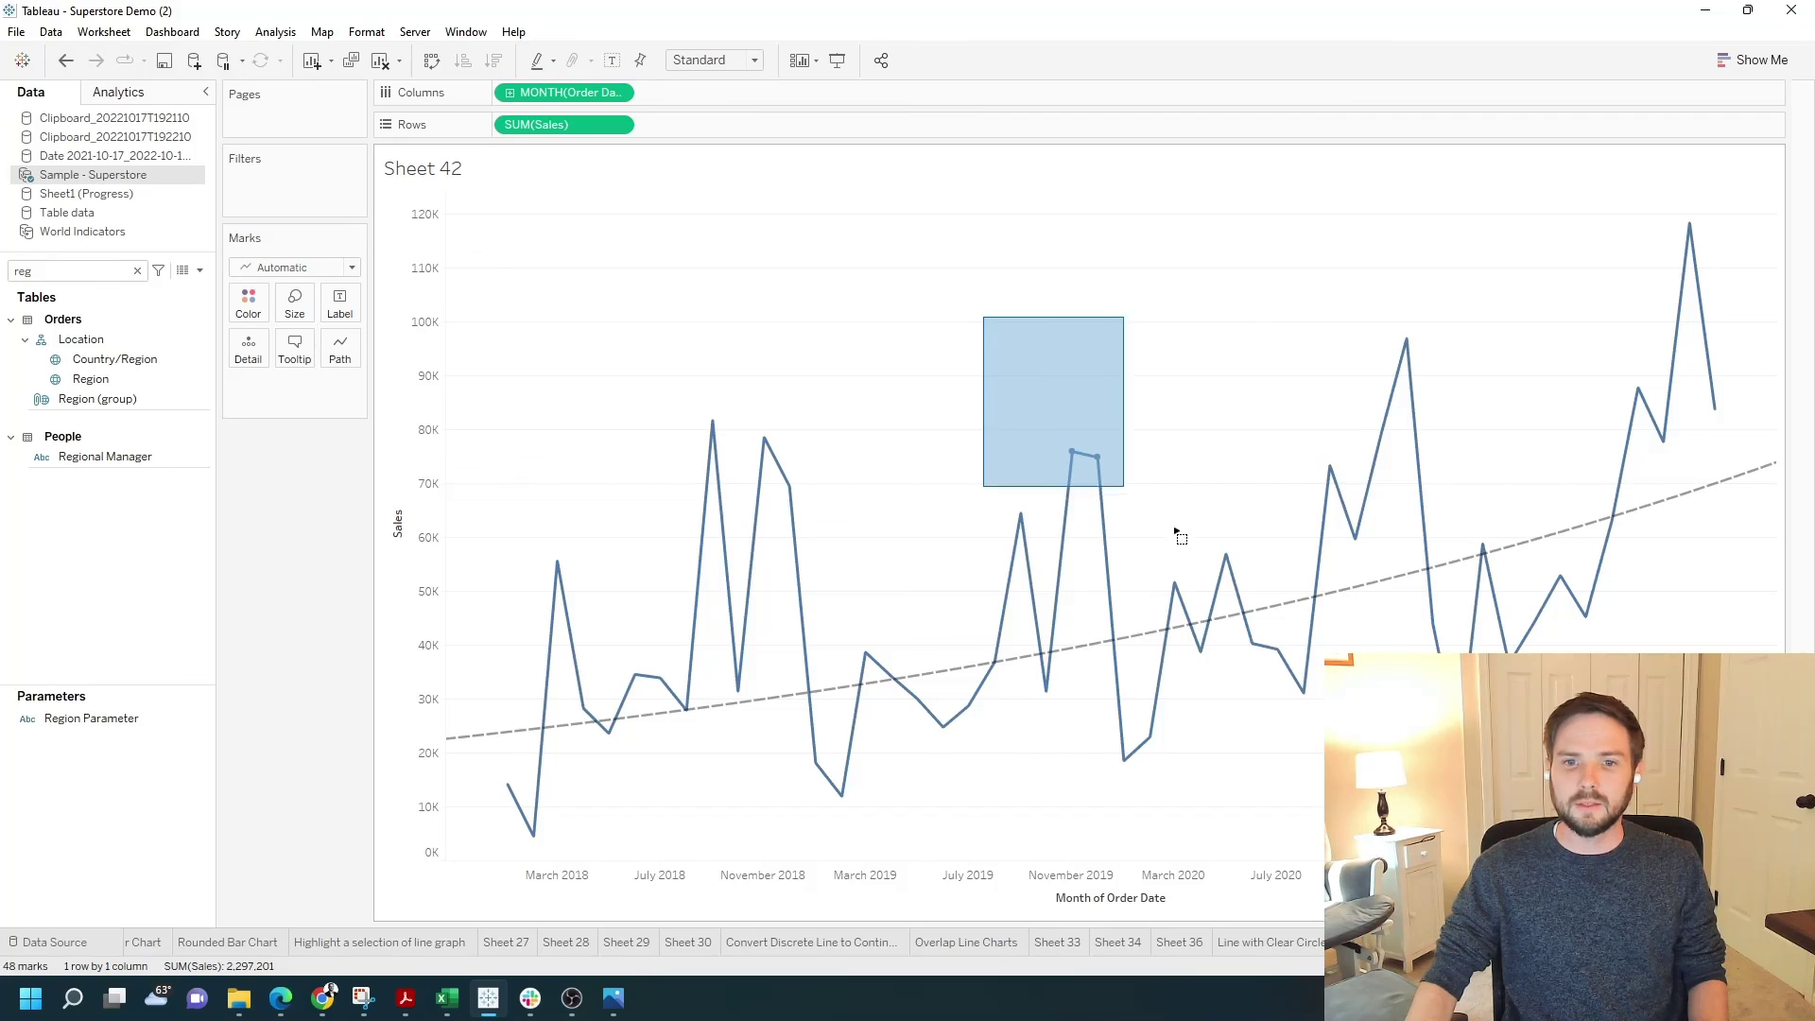
drag(578, 336, 909, 720)
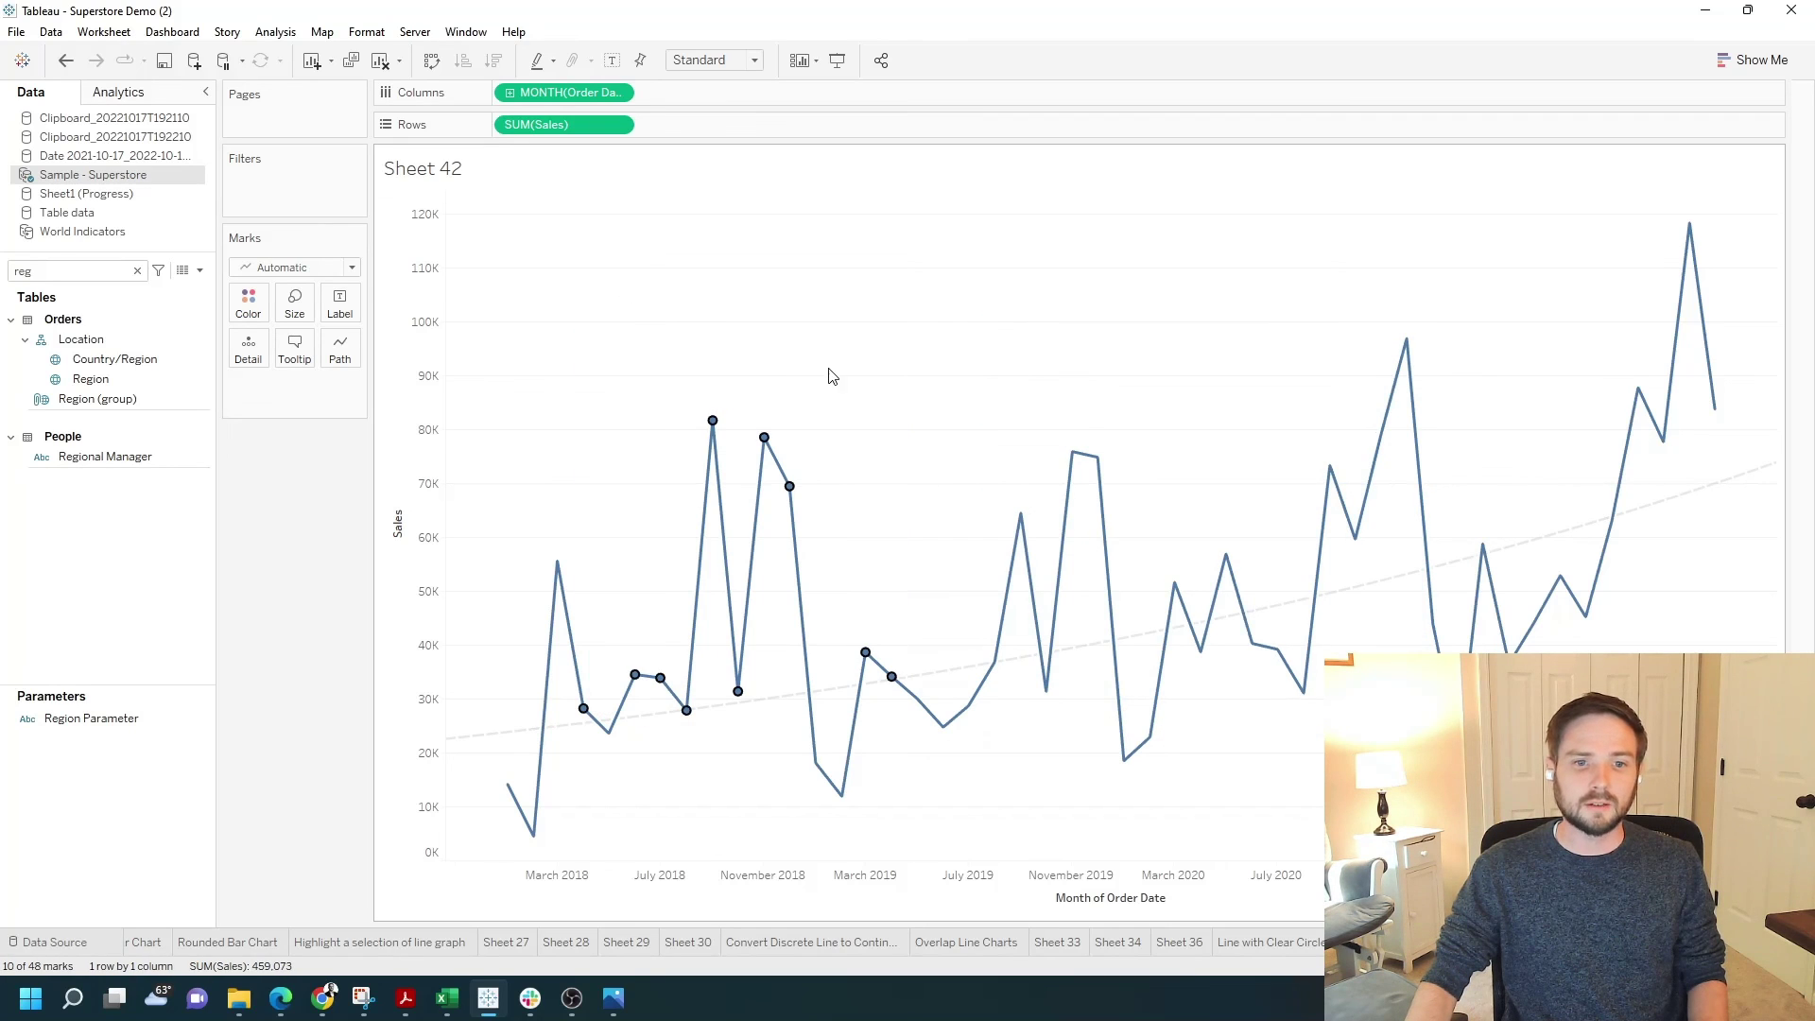
click(834, 372)
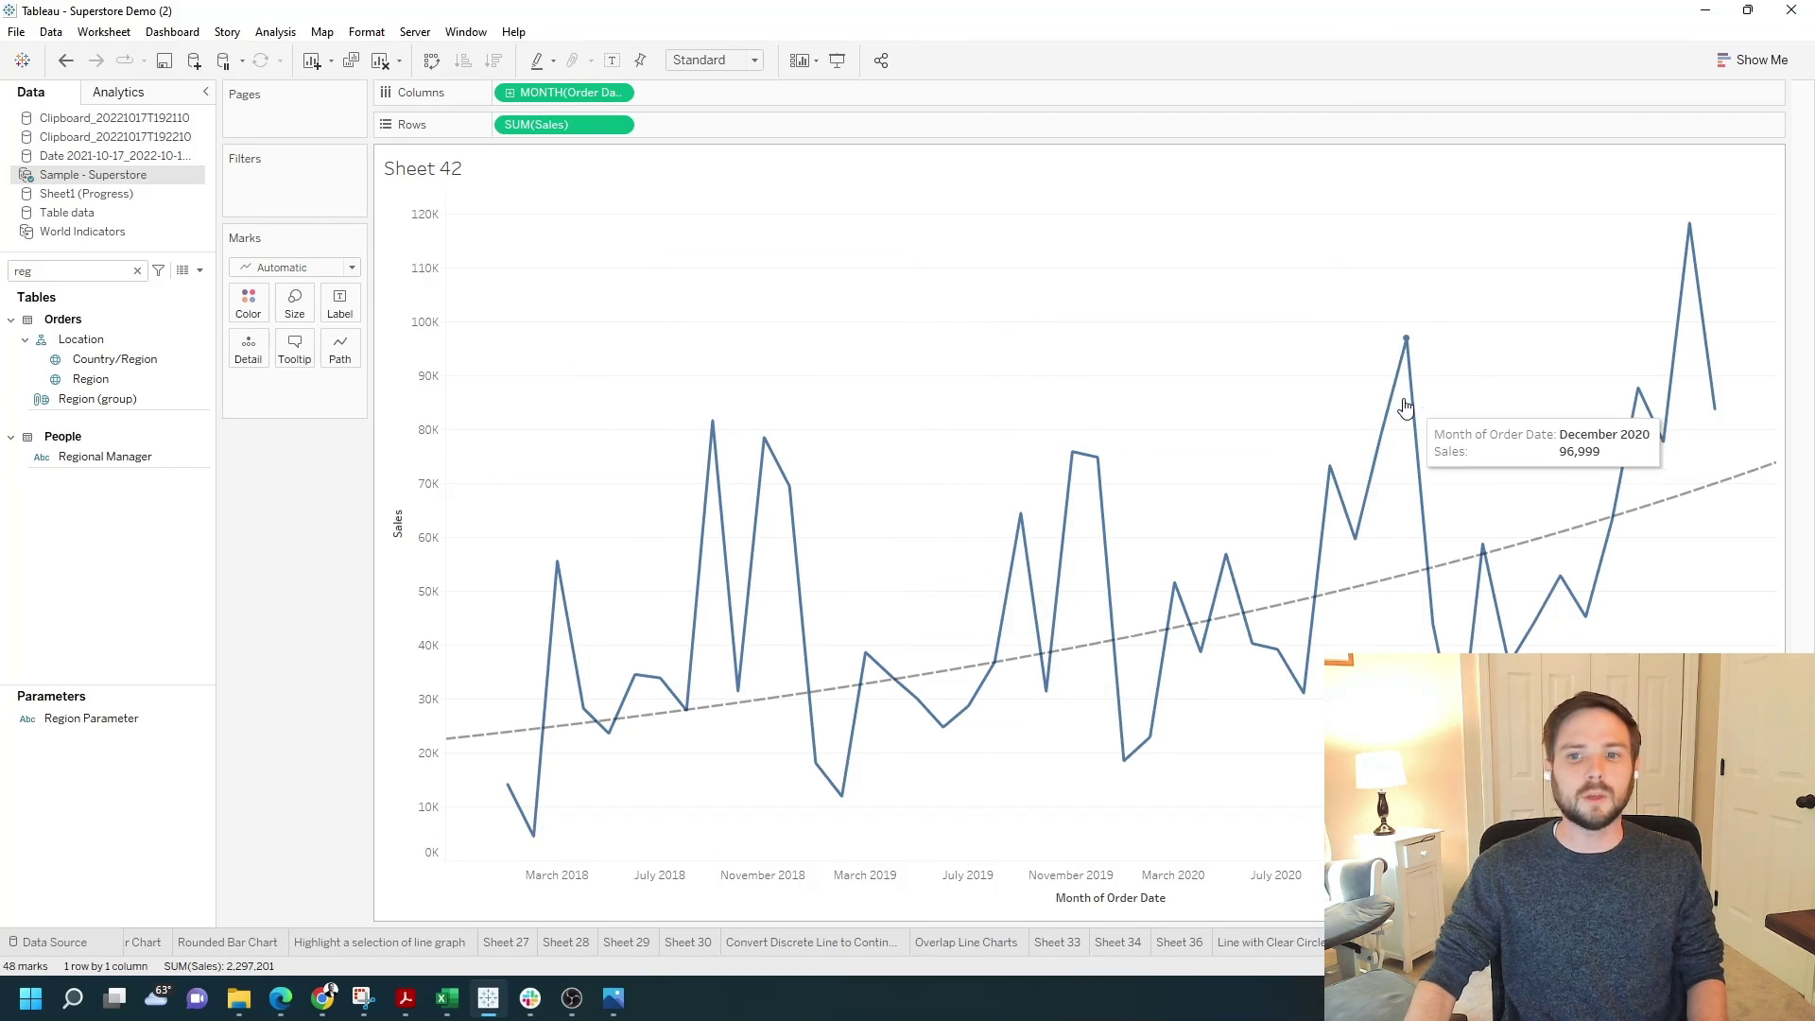